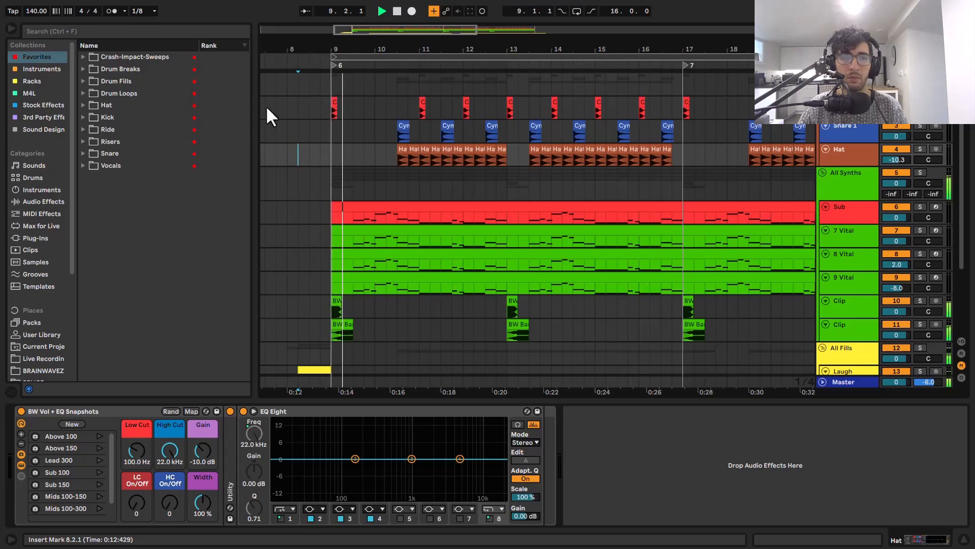
- Play through the drop with the All Synths track selected and stop playback after its end at bar 25
left_click_drag(254, 98, 242, 98)
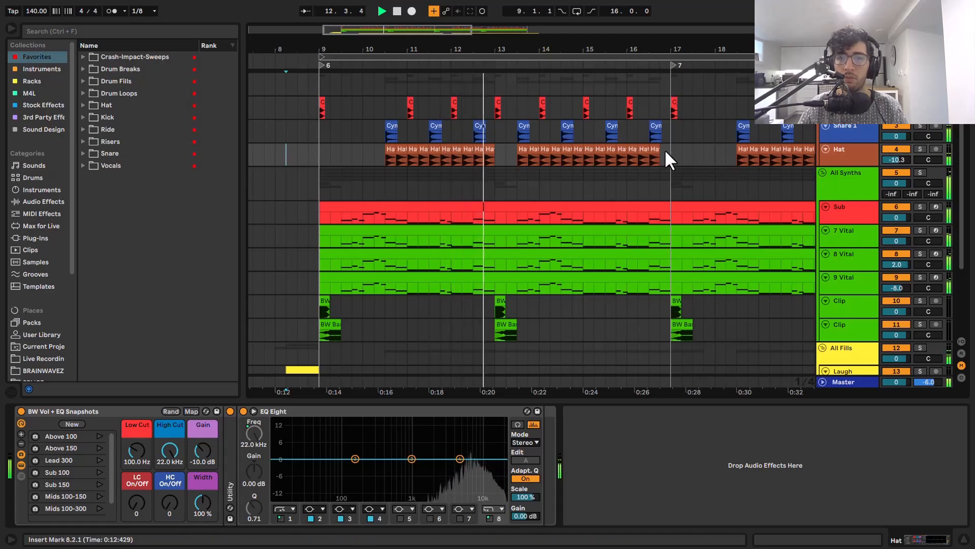
left_click(841, 183)
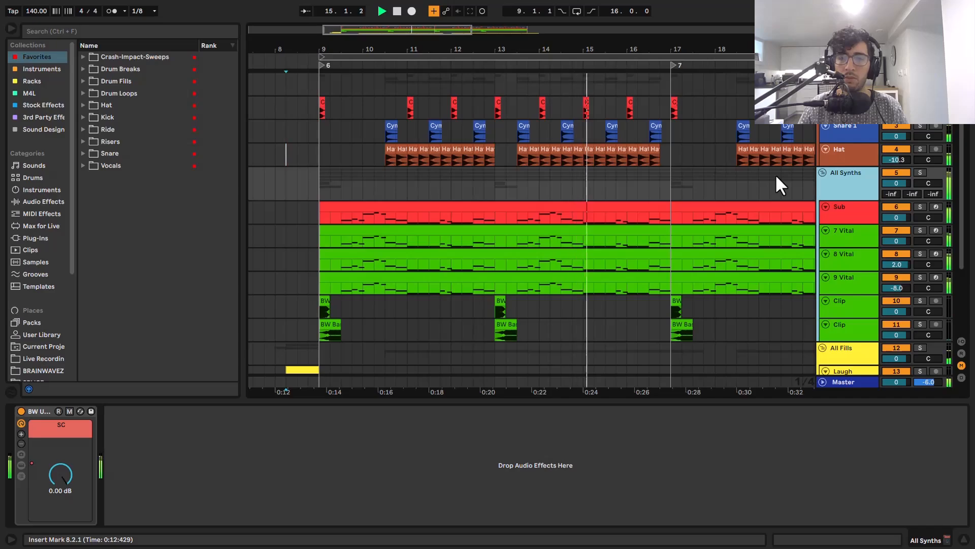
left_click(306, 10)
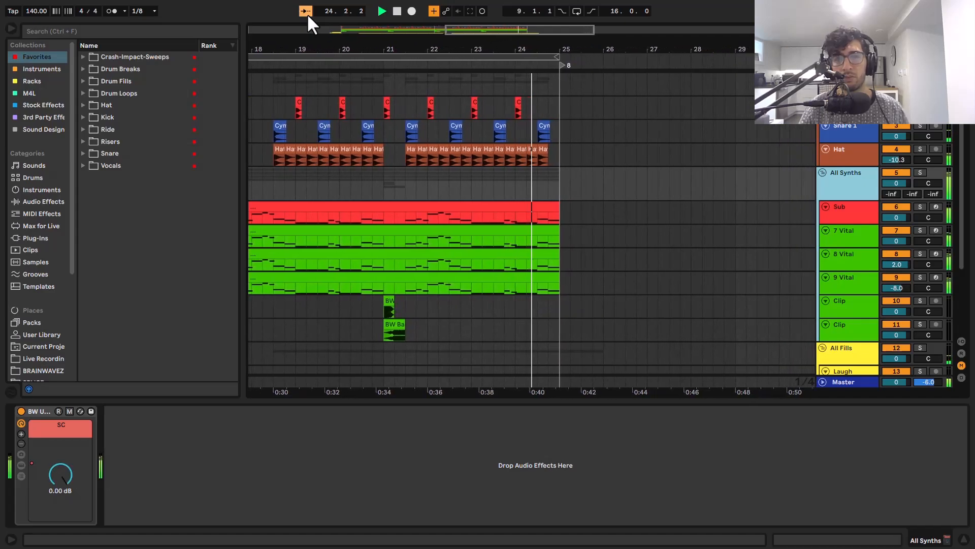
left_click(306, 11)
key("space")
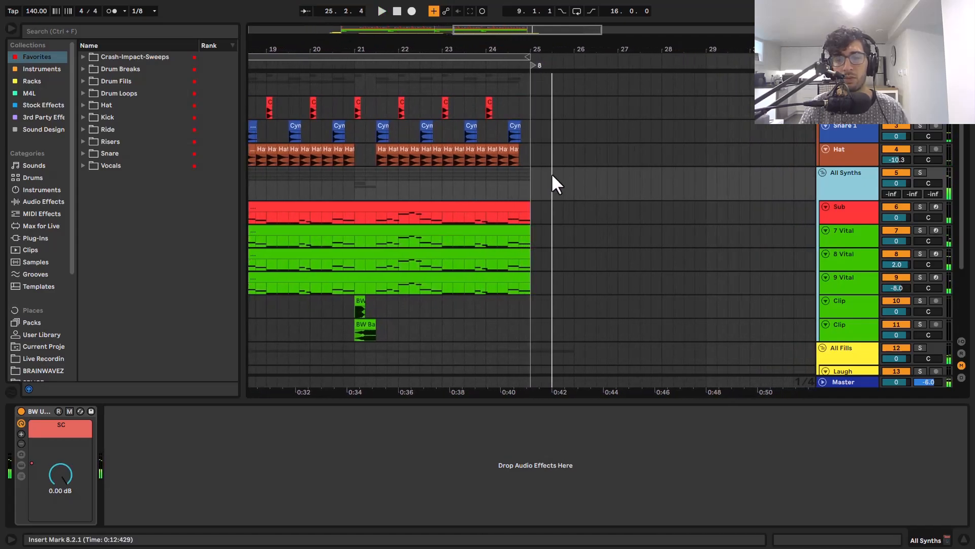
- Place the insert marker at 8.1.1 on the Hat track, one bar before the drop
scroll(552, 171, "down", 3)
left_click_drag(355, 206, 555, 157)
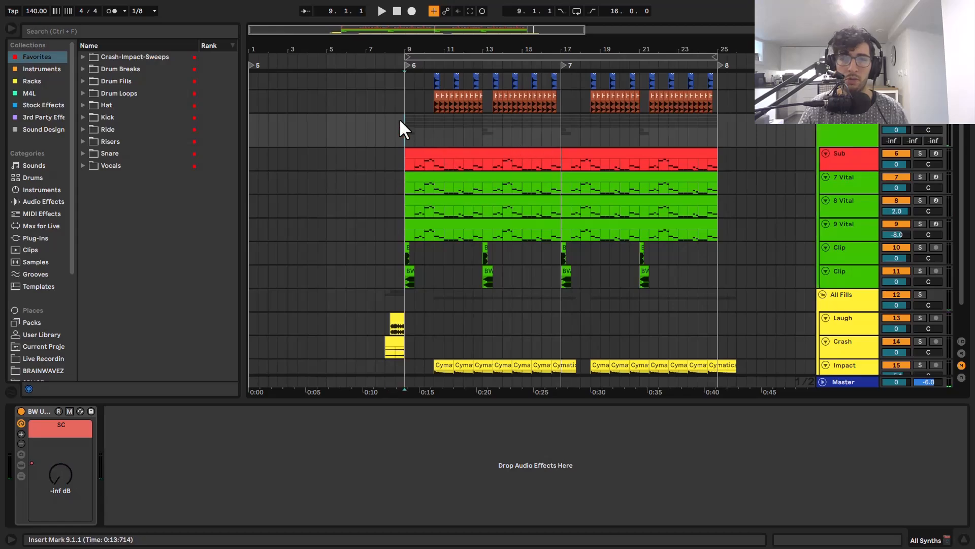
left_click(385, 97)
scroll(385, 96, "up", 3)
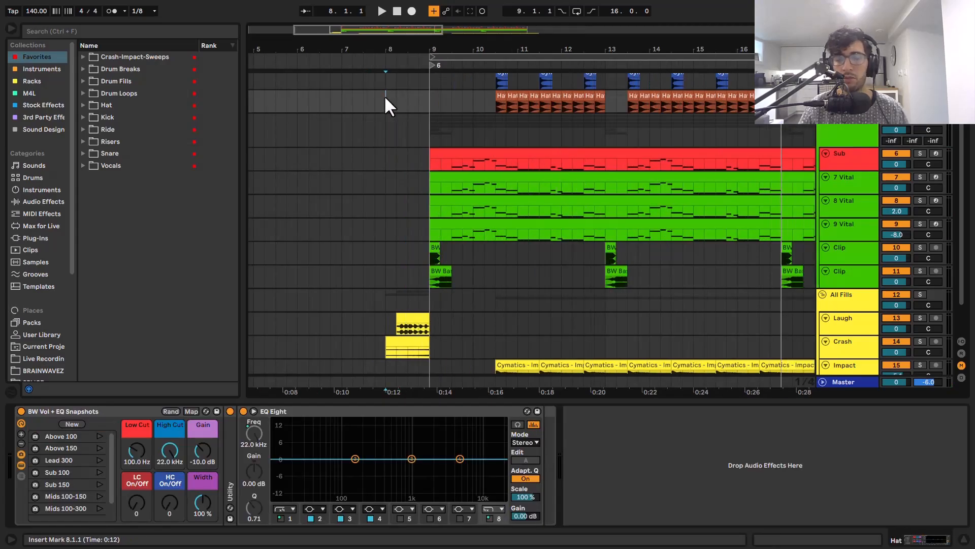
scroll(647, 173, "up", 2)
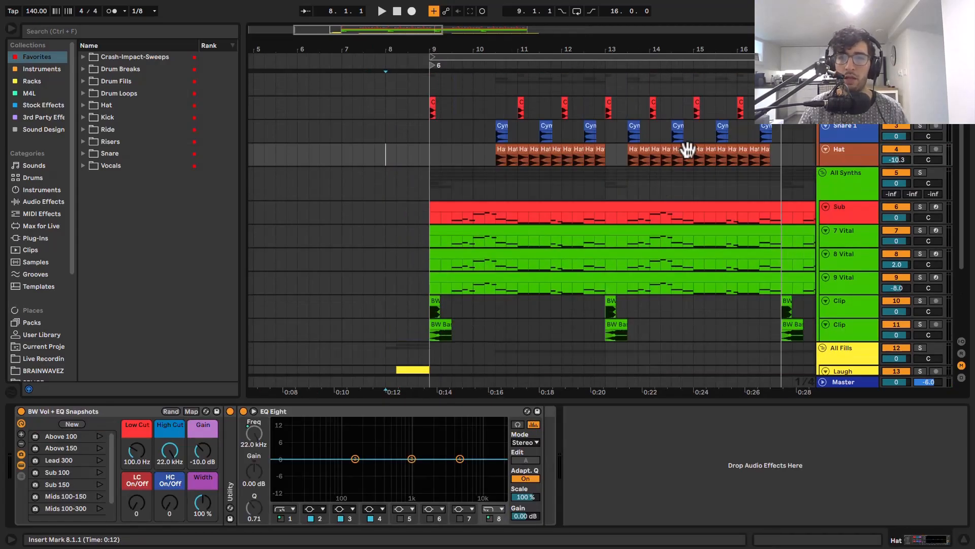
- Examine the Drop Kick and Snare 1 patterns from bar 9, including the snare's empty first bar
left_click(847, 104)
left_click(447, 107)
left_click_drag(425, 138, 474, 134)
scroll(687, 145, "right", 3)
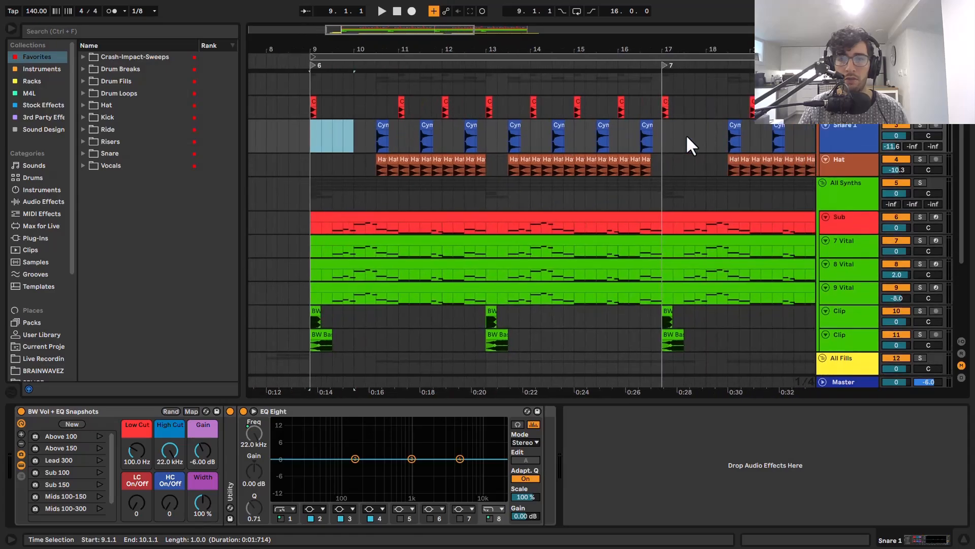
scroll(703, 135, "right", 2)
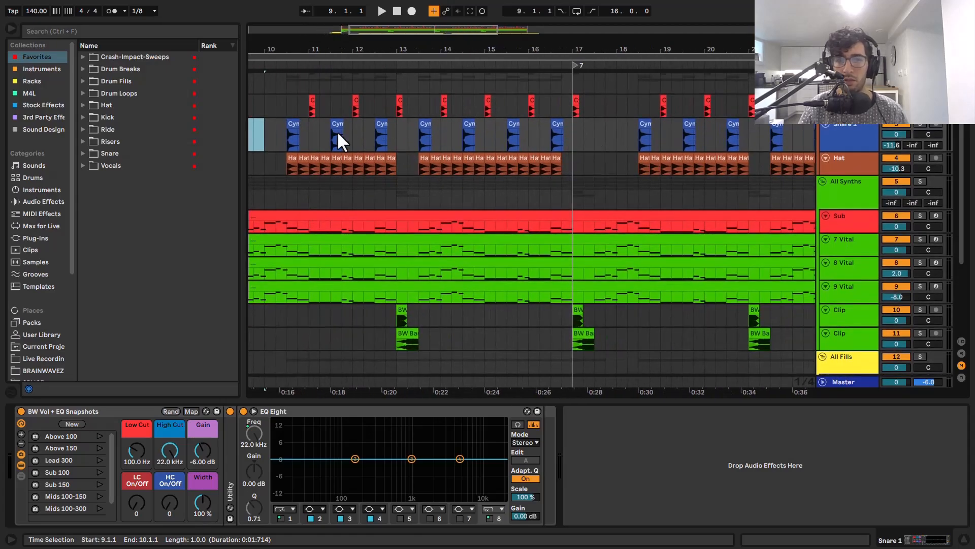
scroll(461, 118, "left", 2)
left_click(317, 96)
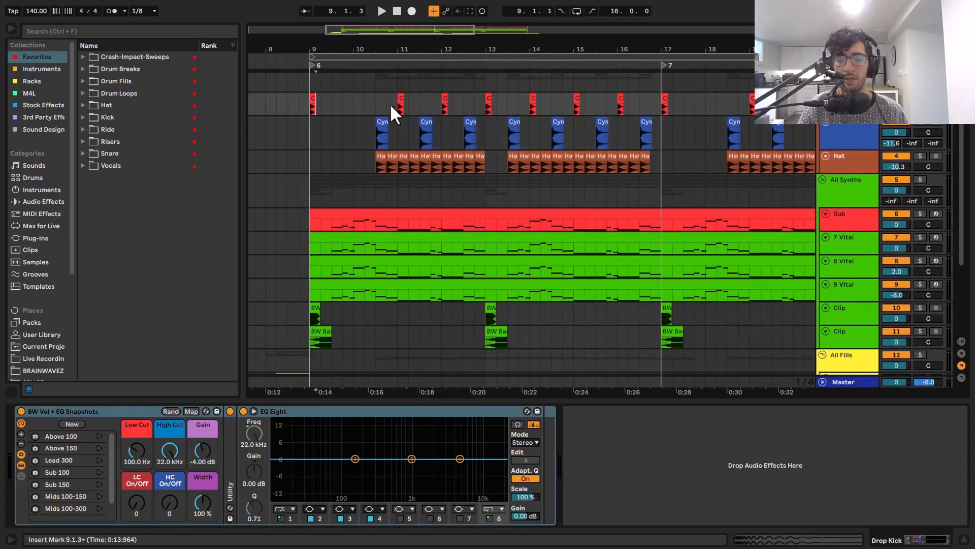
left_click(399, 133)
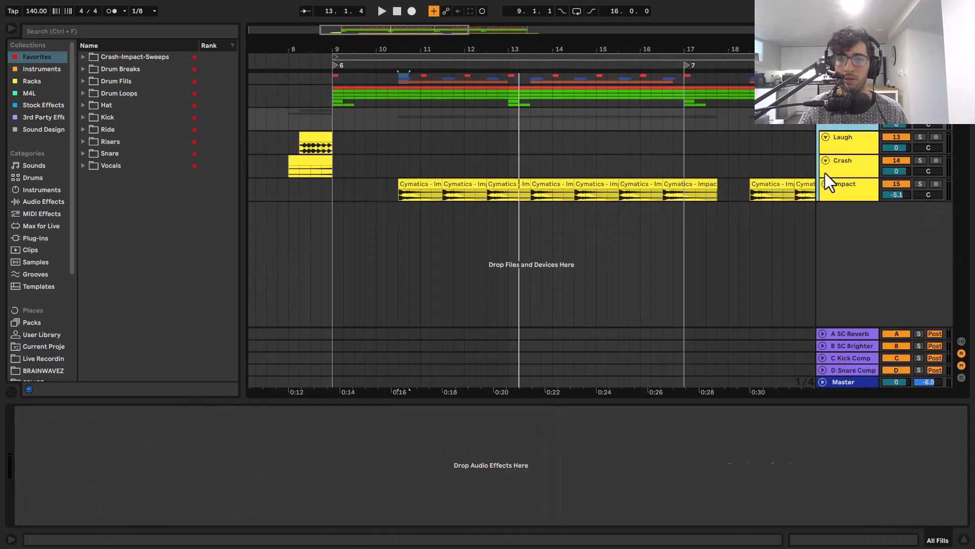
- Enlarge the Impact track and select its first Cymatics - Impact 28 clip to inspect it with the track's devices
left_click(837, 183)
scroll(416, 175, "up", 3)
left_click(440, 179)
left_click_drag(846, 201, 844, 223)
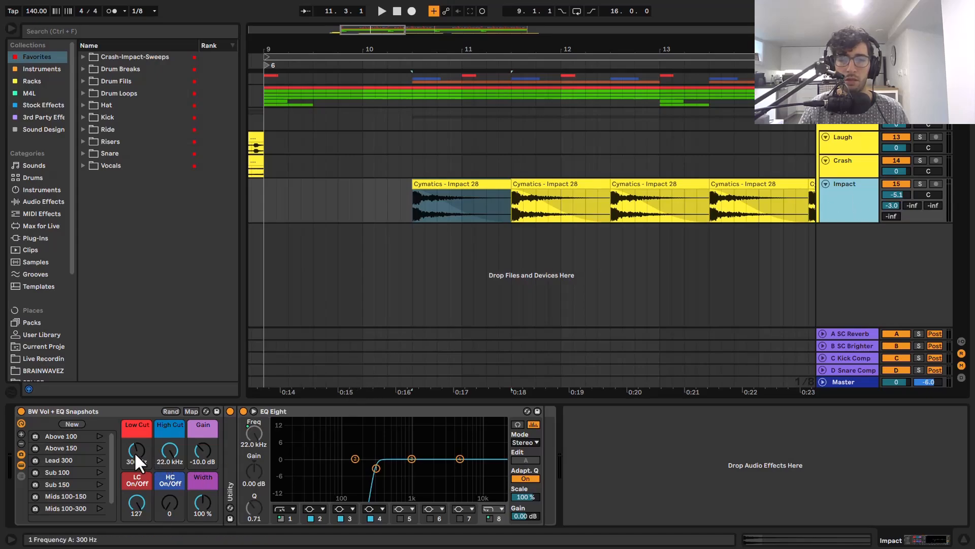
- Listen to the Impact track in solo, stop playback and clear the solo
left_click(462, 185)
key("s")
key("space")
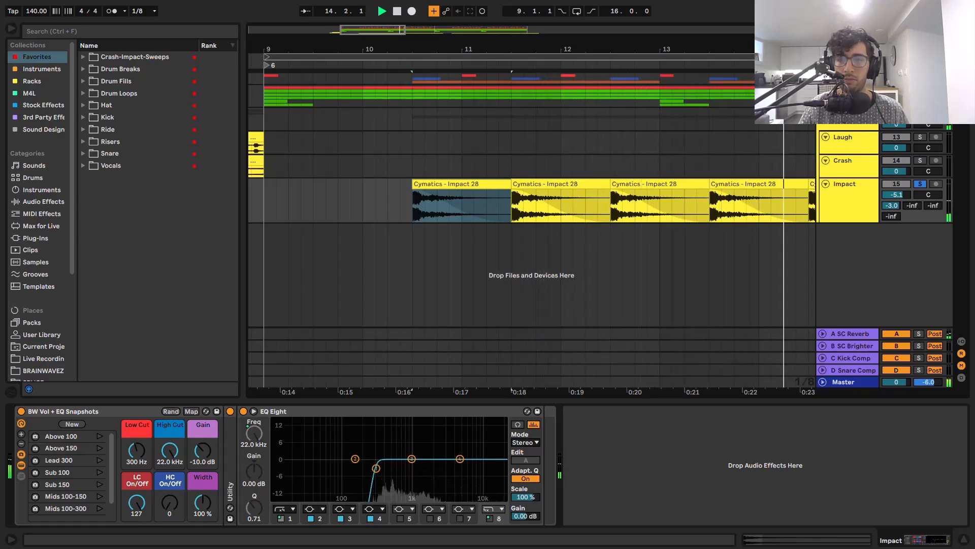
scroll(569, 156, "down", 3)
right_click(568, 156)
left_click(481, 138)
left_click(481, 138)
key("space")
key("s")
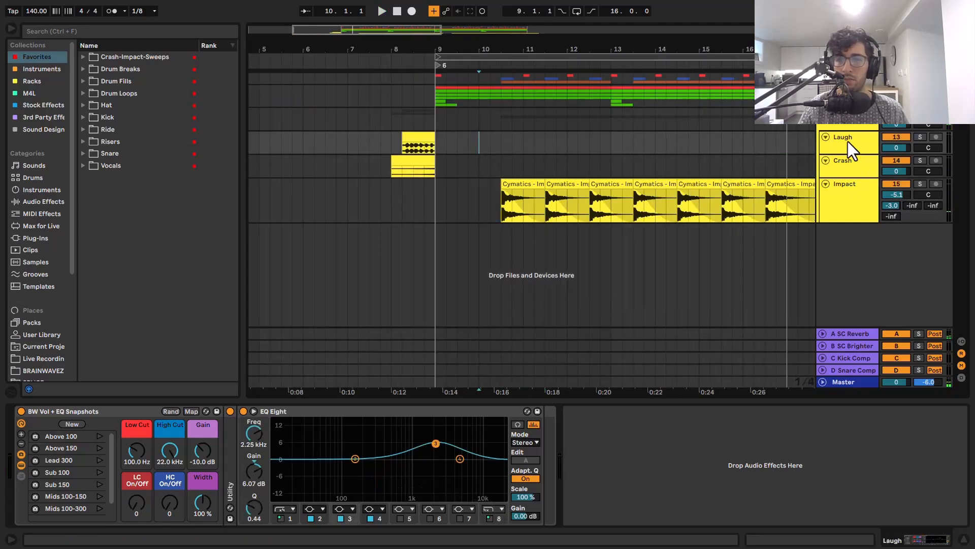
- Collapse the All Fills group and expand the All Synths group to show the Sub track and its devices
left_click(822, 122)
left_click(824, 91)
left_click(839, 127)
scroll(561, 136, "down", 2)
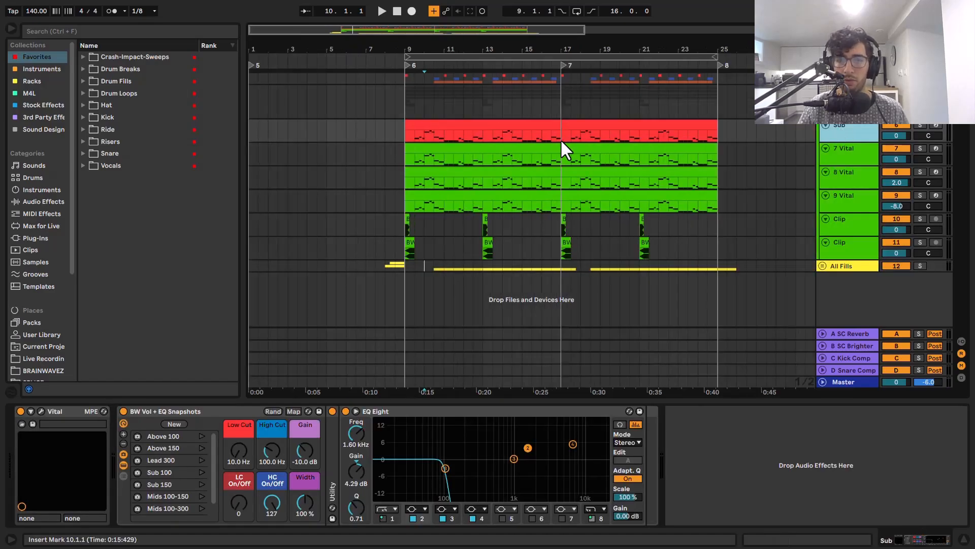
scroll(428, 227, "up", 6)
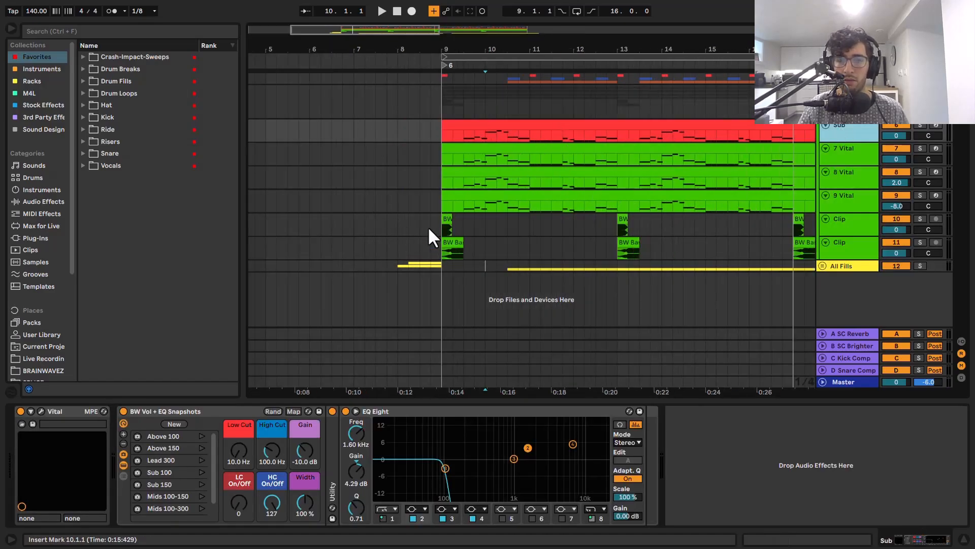
- Inspect the BW Basses 110 and BW Basses 22 clips at bar 9 on the two Clip tracks
left_click(840, 224)
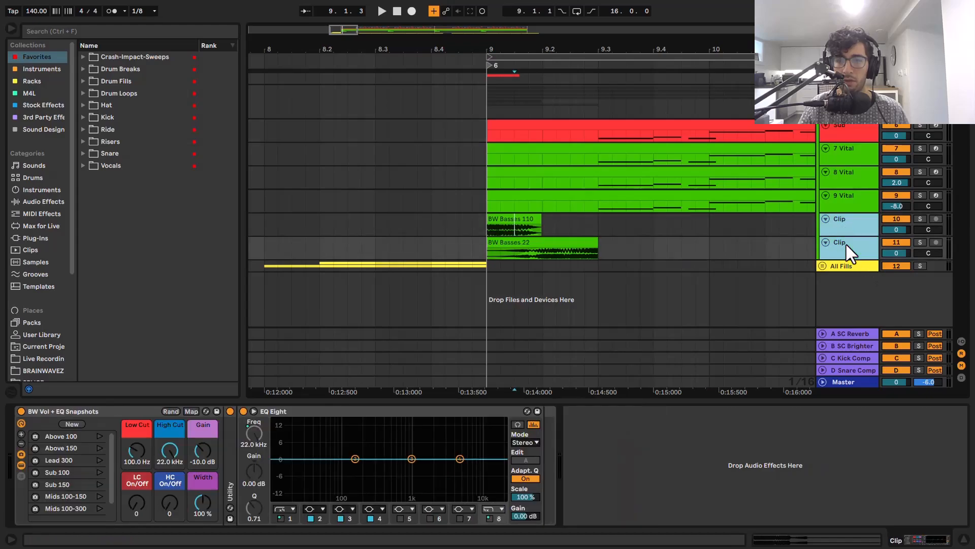
left_click(496, 218)
left_click(566, 243)
left_click(496, 217)
left_click(852, 235)
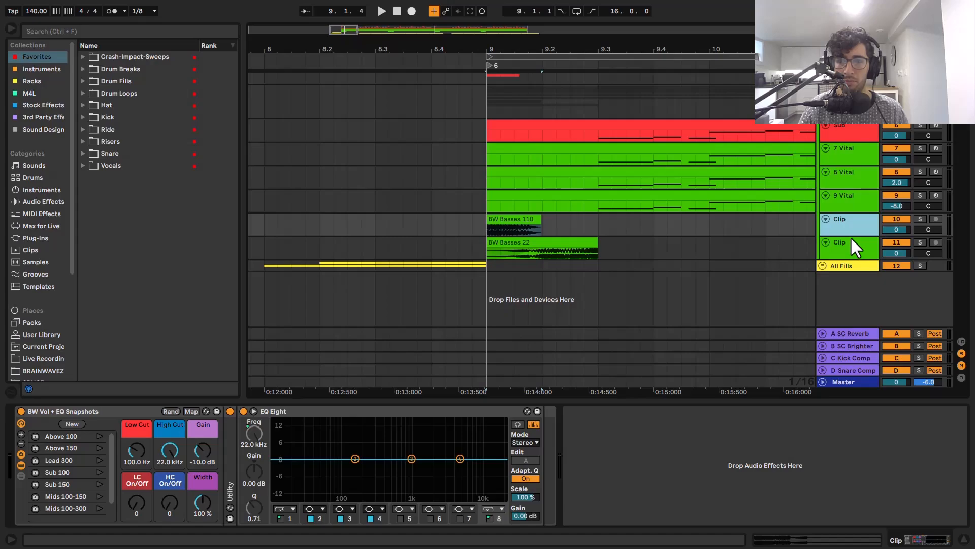
- Solo and play the two Clip tracks one after the other to hear each bass sample
left_click_drag(850, 237, 849, 248)
key("s")
key("space")
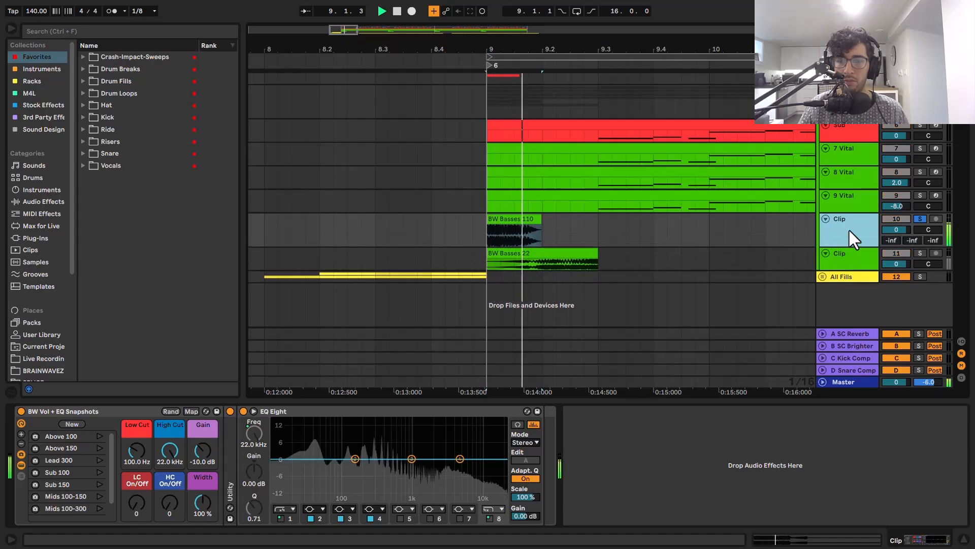
left_click(849, 256)
key("s")
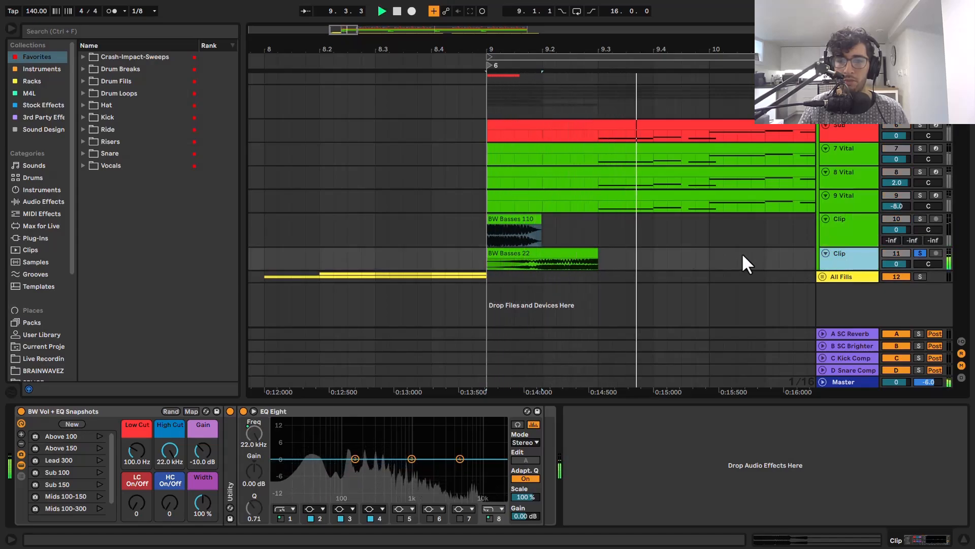
key("space")
- Place the insert marker at 9.3.2 on the first Clip track and solo that track
left_click(607, 235)
key("minus")
key("minus")
left_click_drag(720, 252, 568, 243)
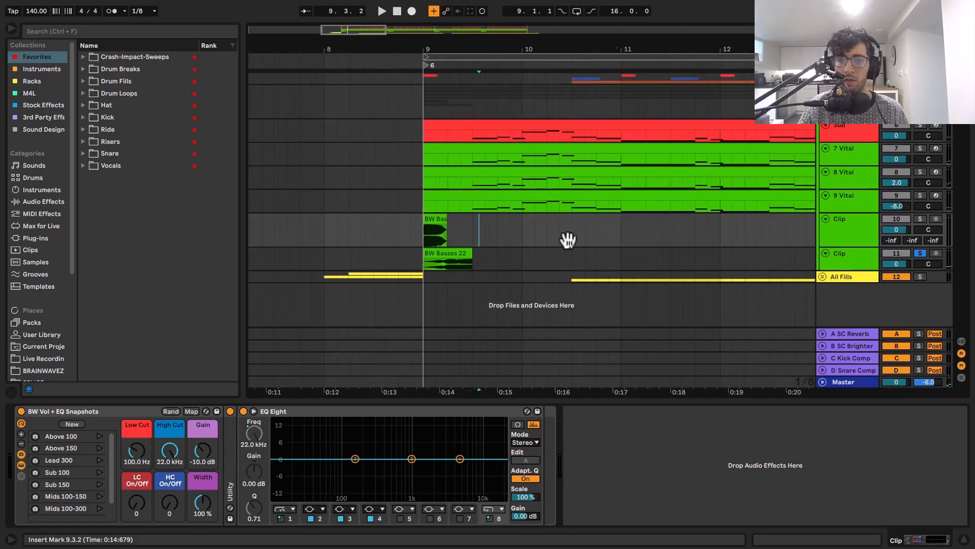
left_click(839, 227)
key("s")
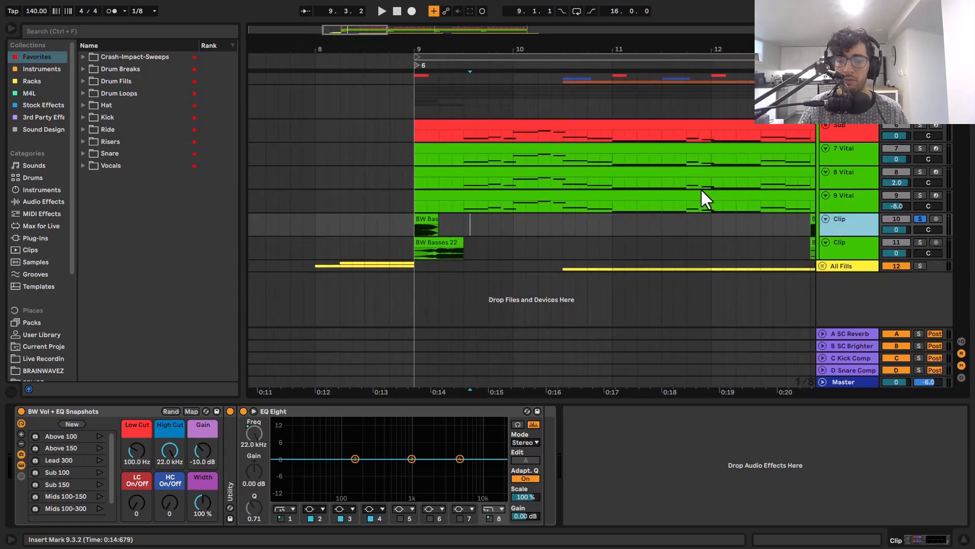
- Review the device chains of the Sub track and the three Vital tracks beneath it
left_click(853, 132)
left_click(828, 203)
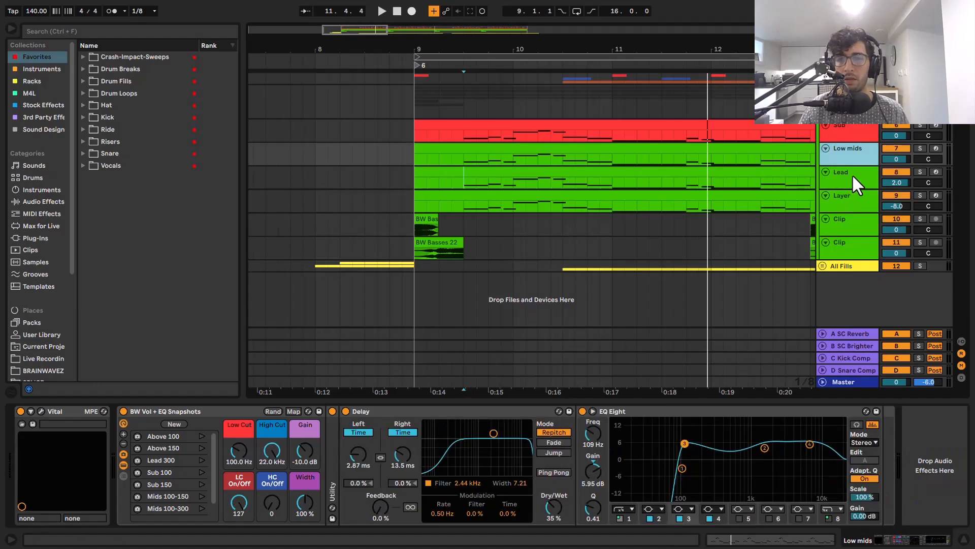
left_click(852, 175)
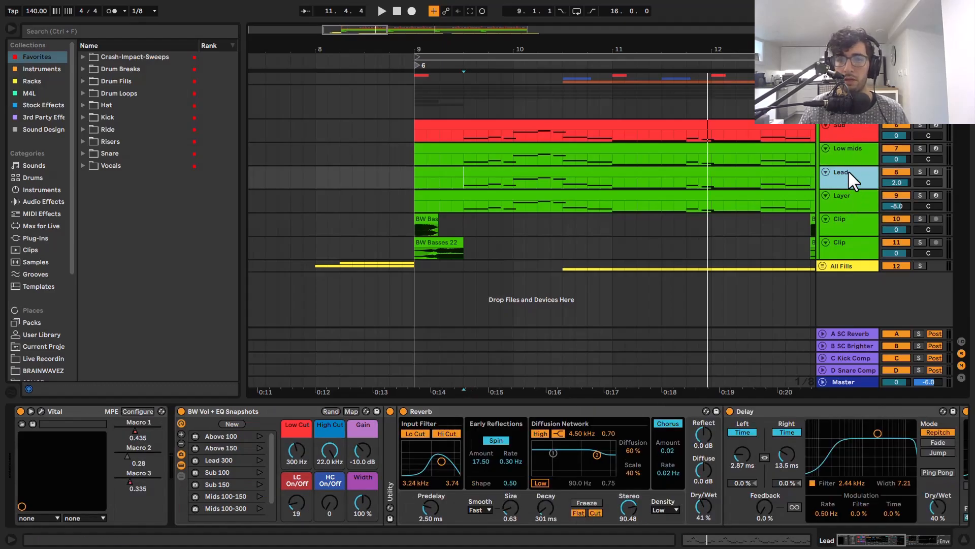
left_click(846, 152)
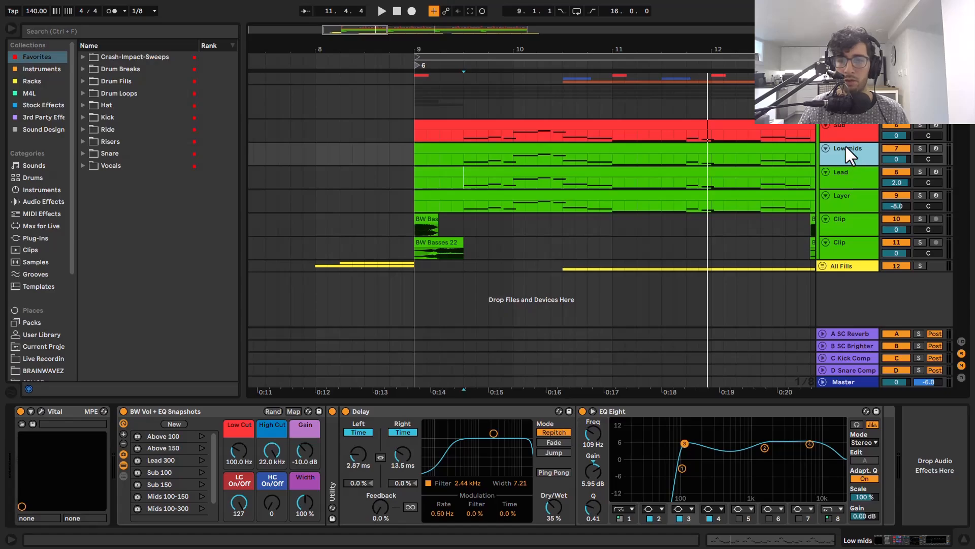
left_click(852, 130)
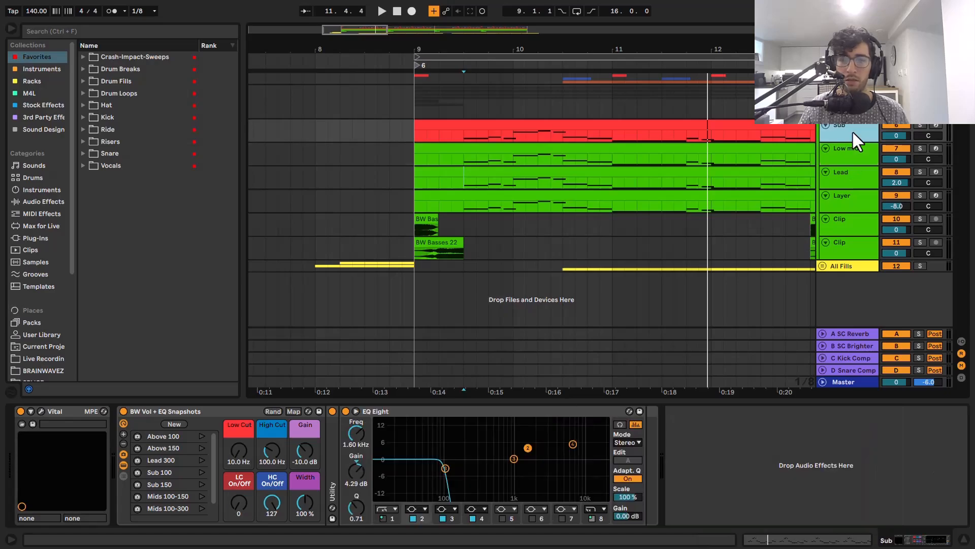
left_click(846, 199)
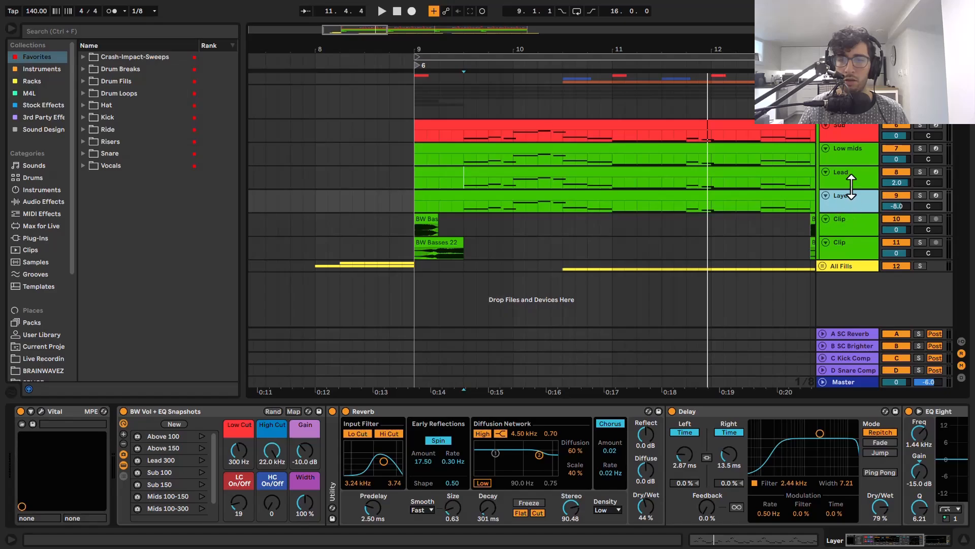
- Solo the Lead track and play it from 9.3.1 while viewing its device chain through to the Envelope Follower
left_click(863, 177)
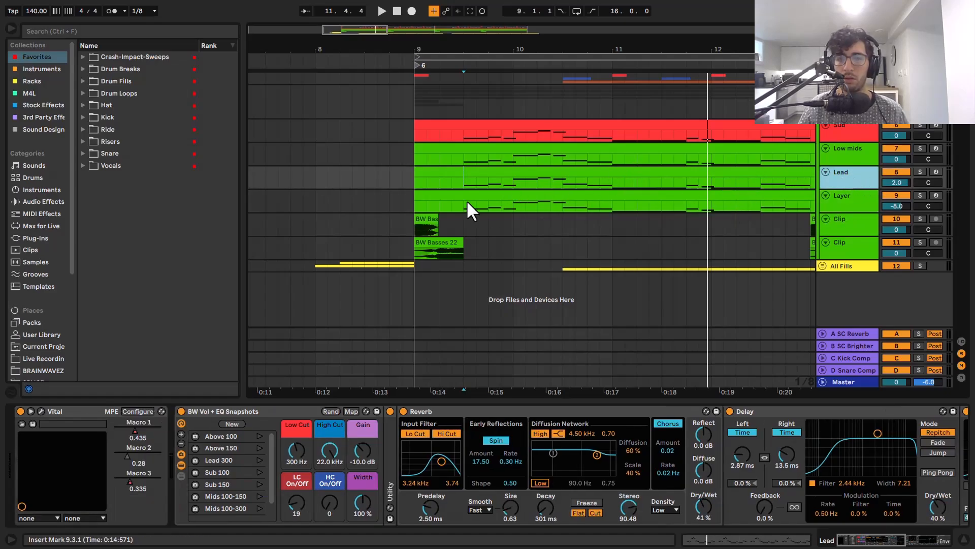
left_click(464, 181)
key("s")
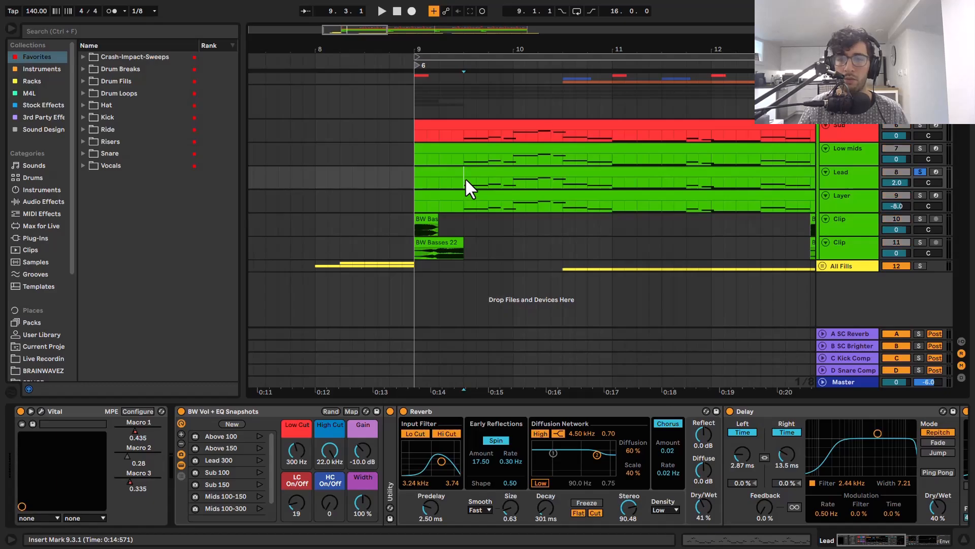
key("space")
left_click_drag(858, 540, 915, 540)
key("space")
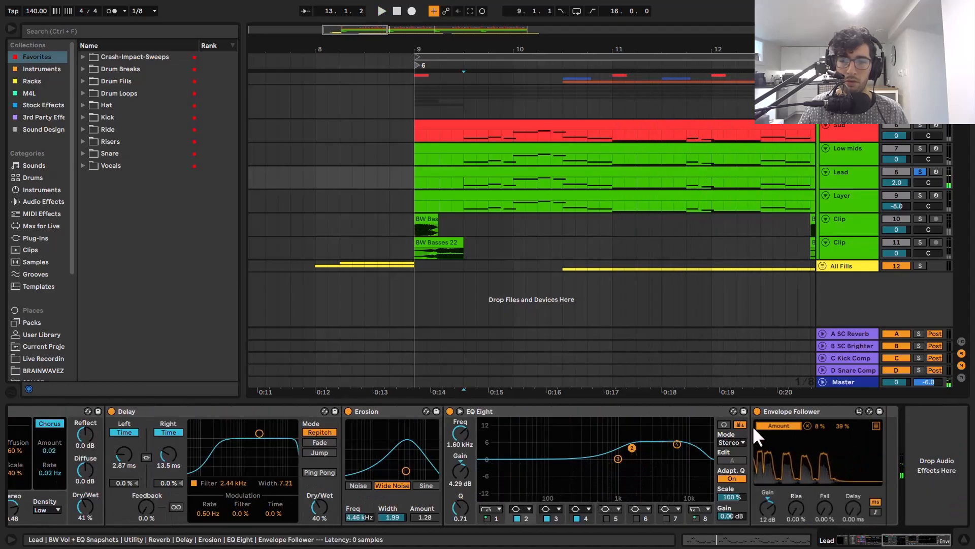
- Turn off the Lead track's Envelope Follower, EQ Eight, Erosion, Delay and Reverb
left_click(756, 411)
left_click(450, 411)
left_click(348, 411)
left_click_drag(888, 540, 866, 542)
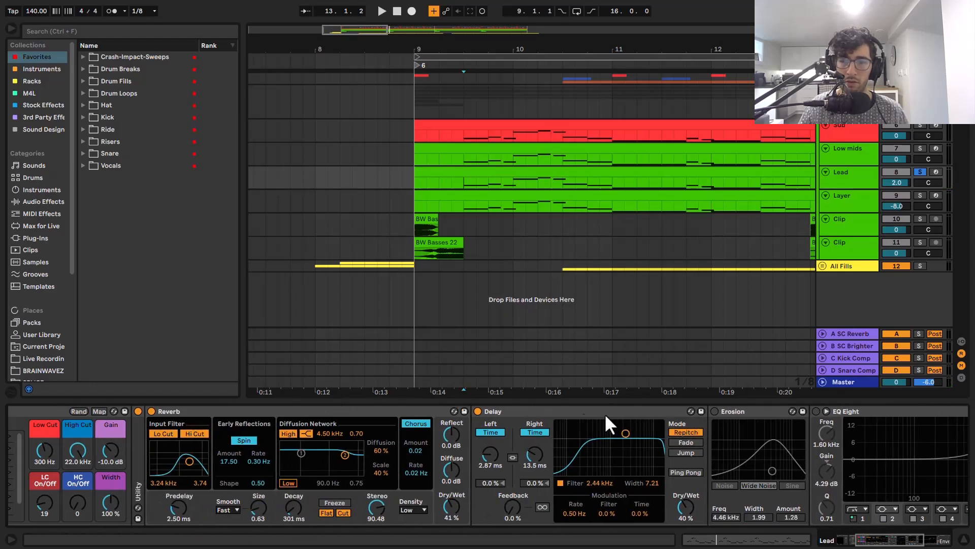
left_click(478, 411)
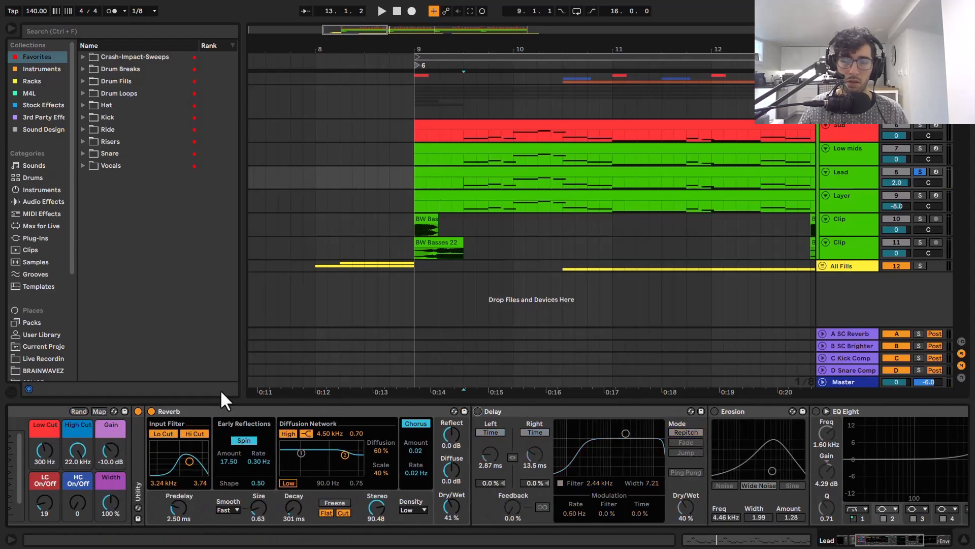
left_click(152, 410)
- Open the Lead track's Vital synth and examine its oscillators and effects
left_click_drag(874, 538, 746, 526)
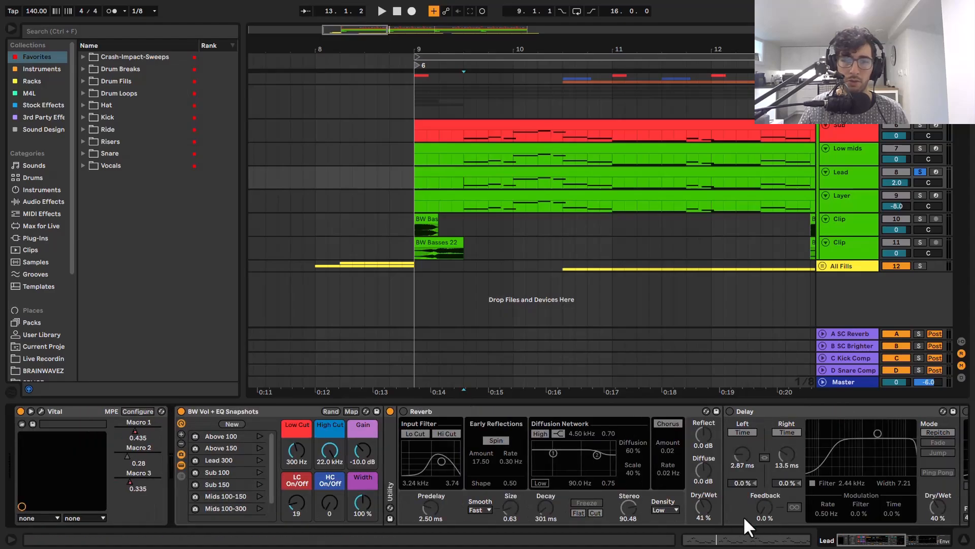
left_click(41, 411)
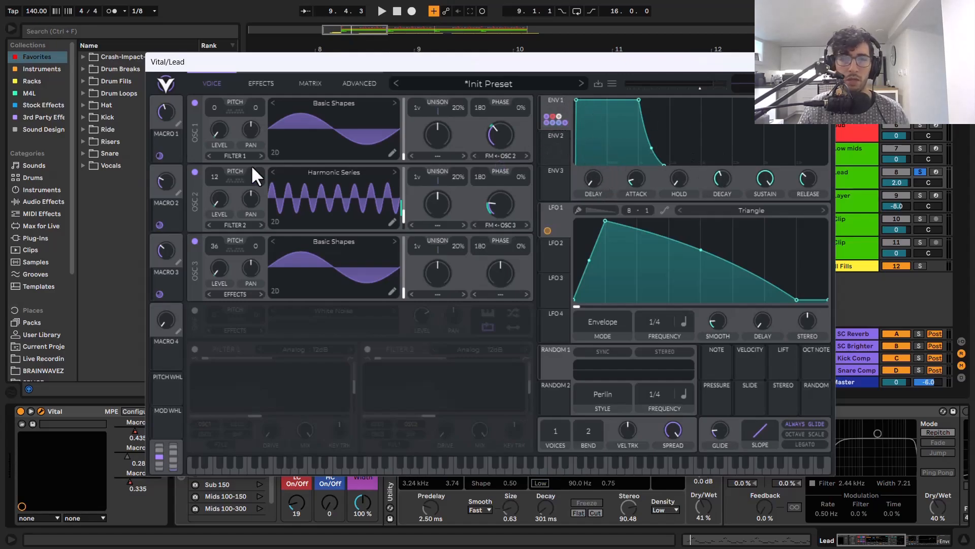
left_click(260, 85)
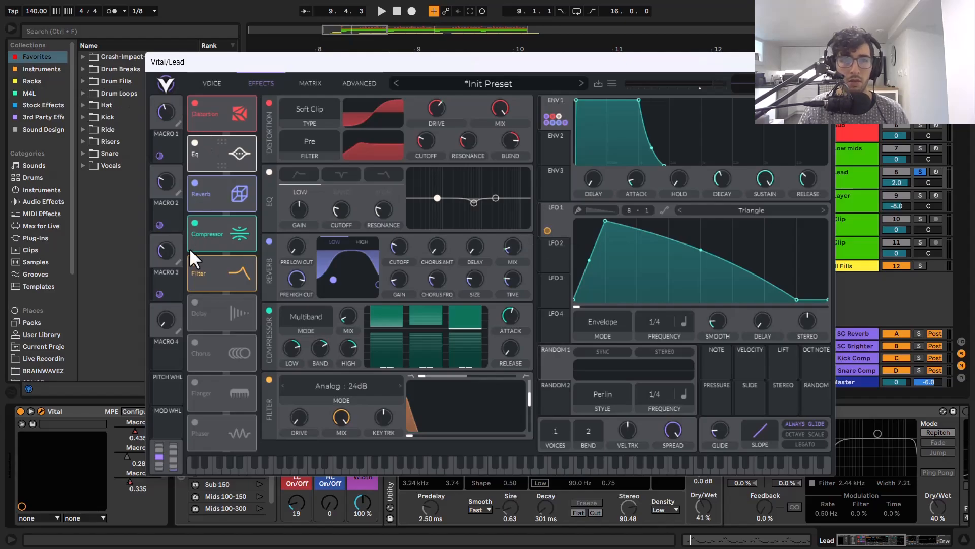
- Turn off the Filter, Compressor, Reverb, EQ and Distortion effects in the Lead track's Vital synth
left_click(194, 262)
left_click(194, 223)
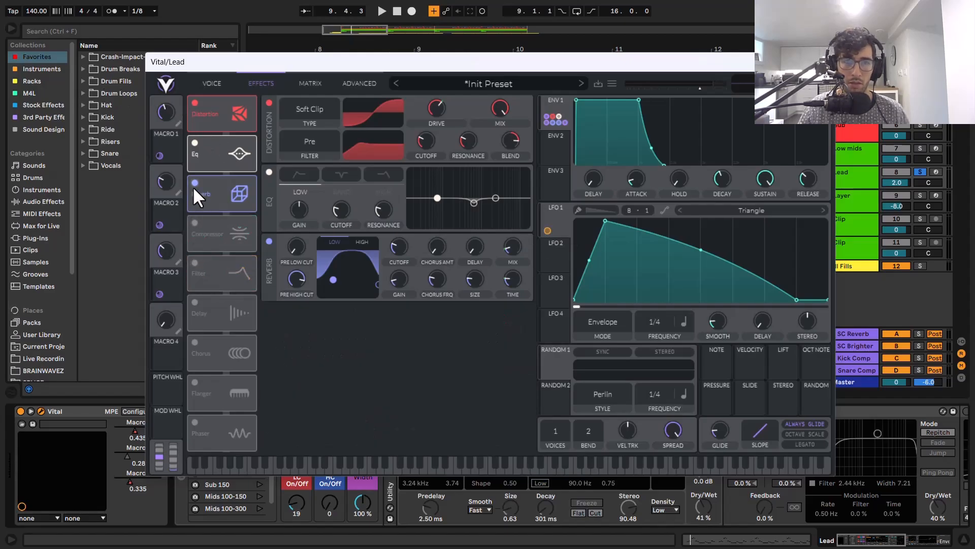
left_click(194, 183)
left_click(193, 143)
left_click(194, 103)
- Turn off Vital's oscillators 2 and 3 and play the Lead with only oscillator 1 sounding
left_click(206, 83)
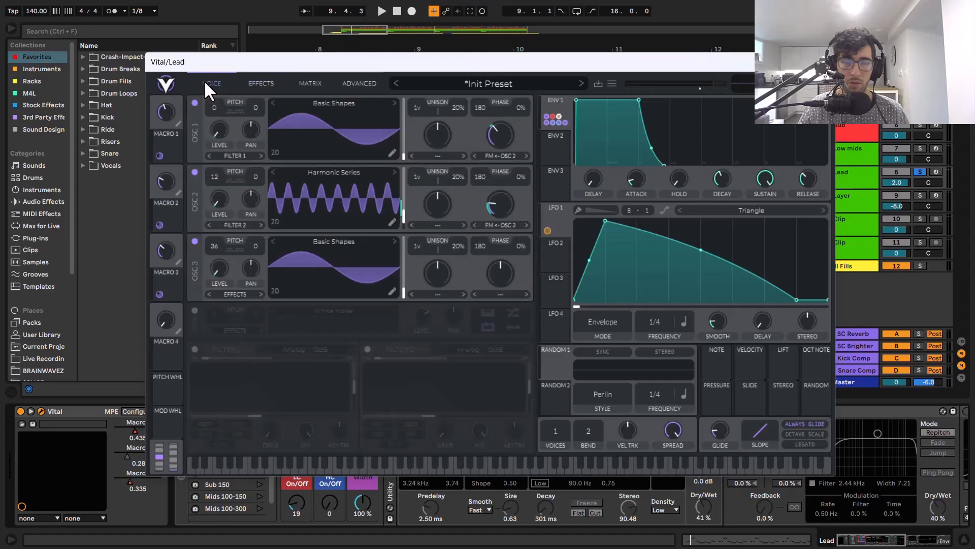
left_click(196, 172)
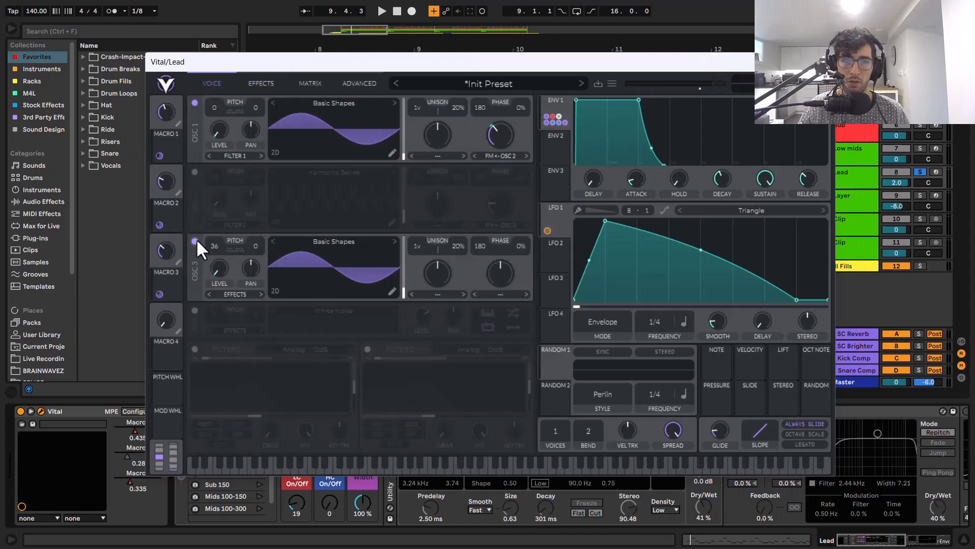
left_click(195, 241)
key("space")
key("space")
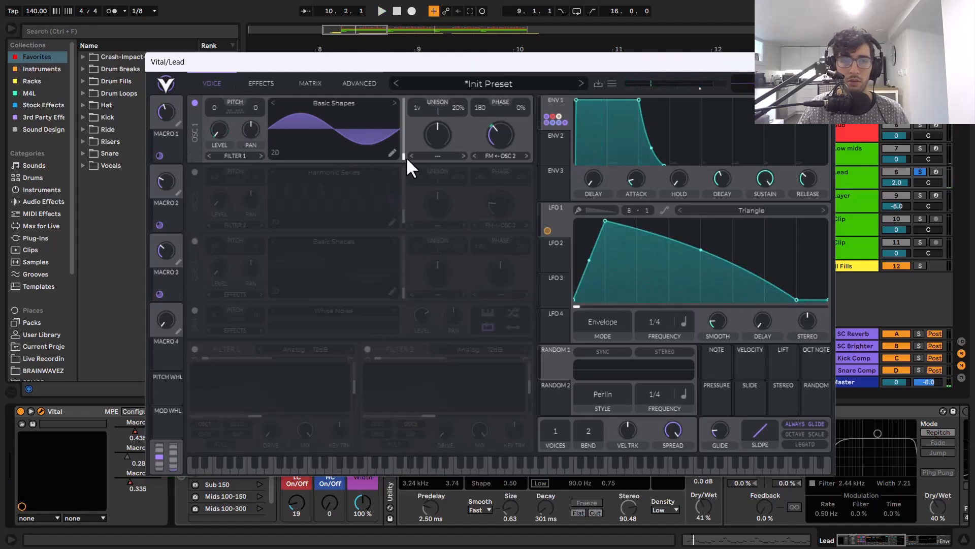
key("space")
- Turn on oscillator 2 and play the Lead to audition its FM modulation of oscillator 1
left_click(195, 172)
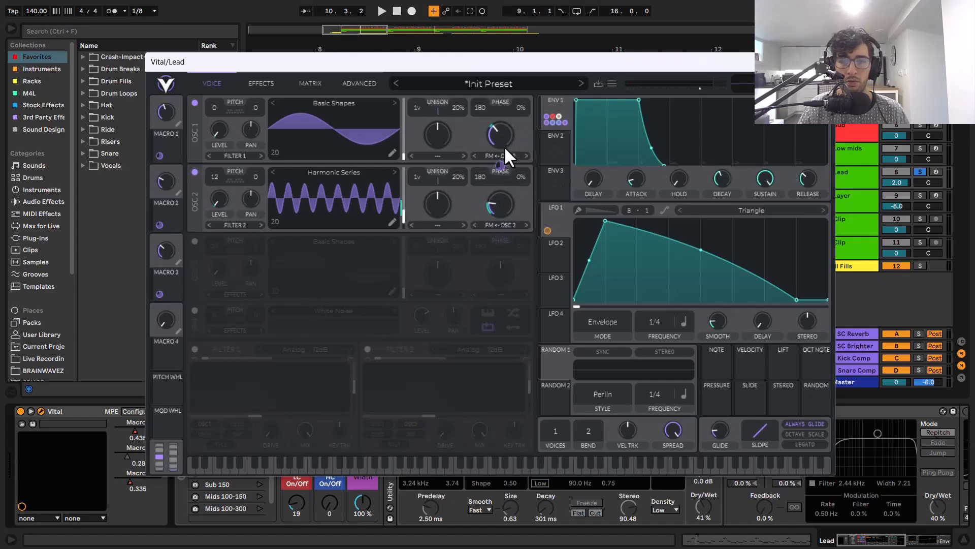
mouse_move(501, 136)
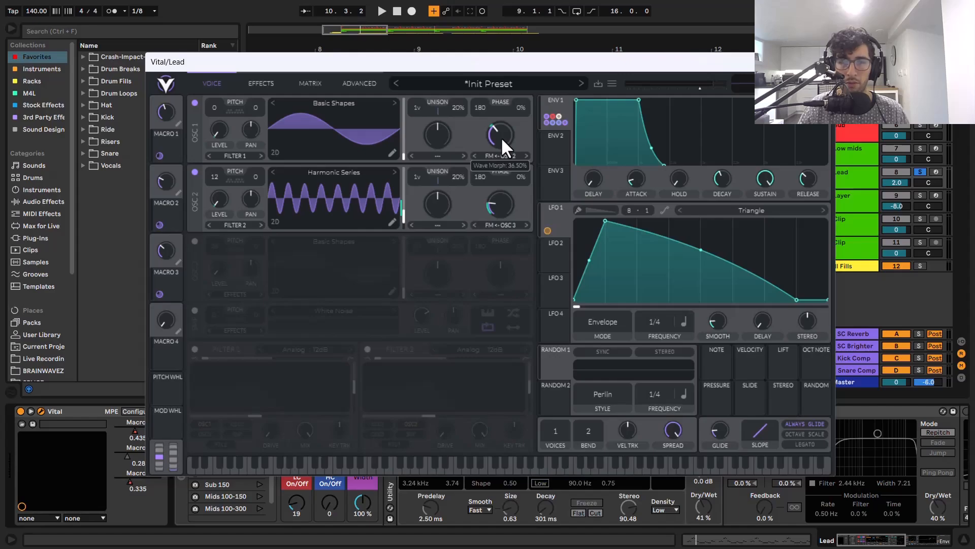
key("space")
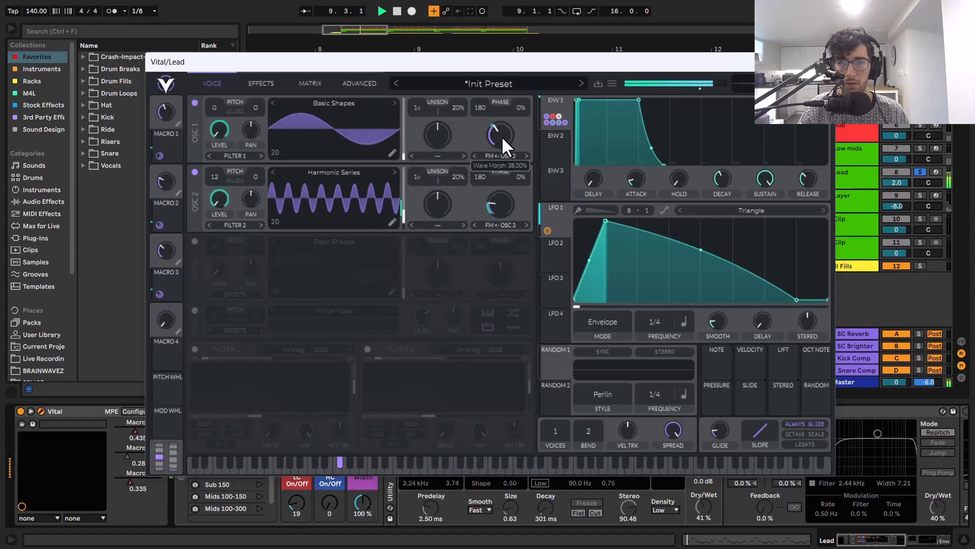
key("space")
left_click_drag(501, 138, 499, 135)
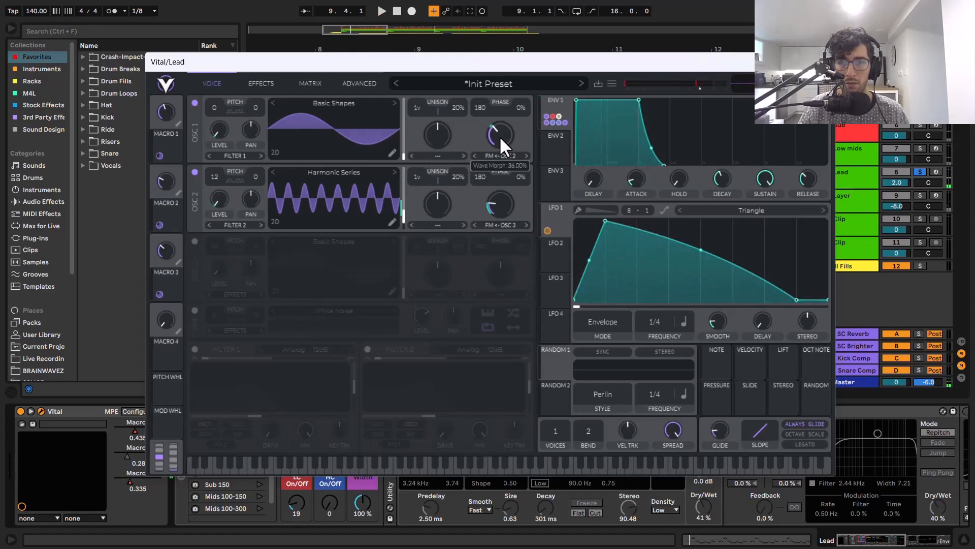
key("space")
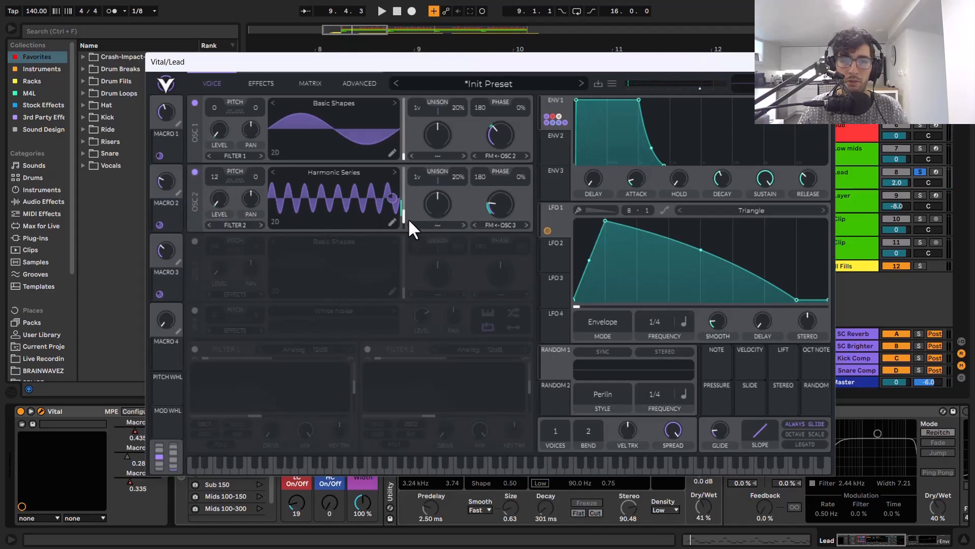
- Check the wavetable frame position of oscillator 2's Harmonic Series and play the Lead to hear its movement
mouse_move(391, 197)
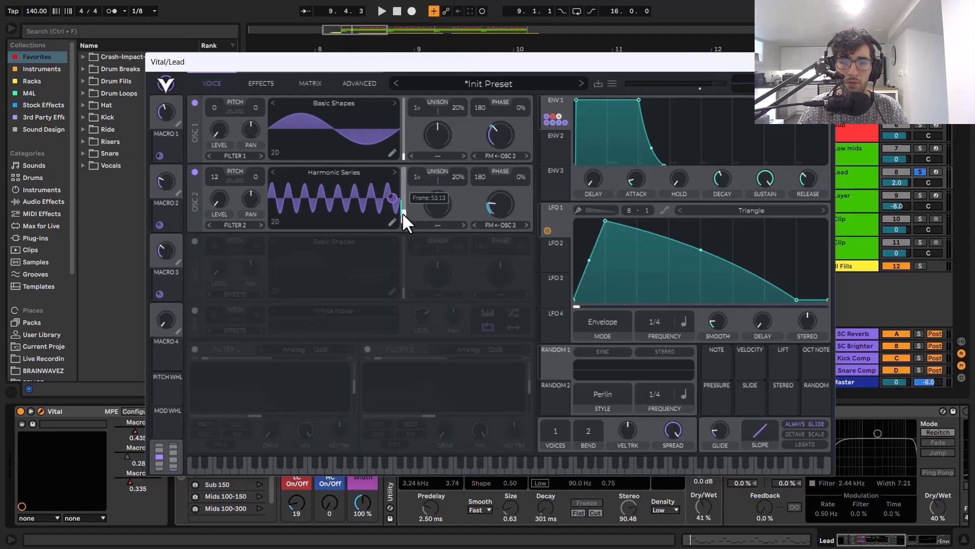
key("space")
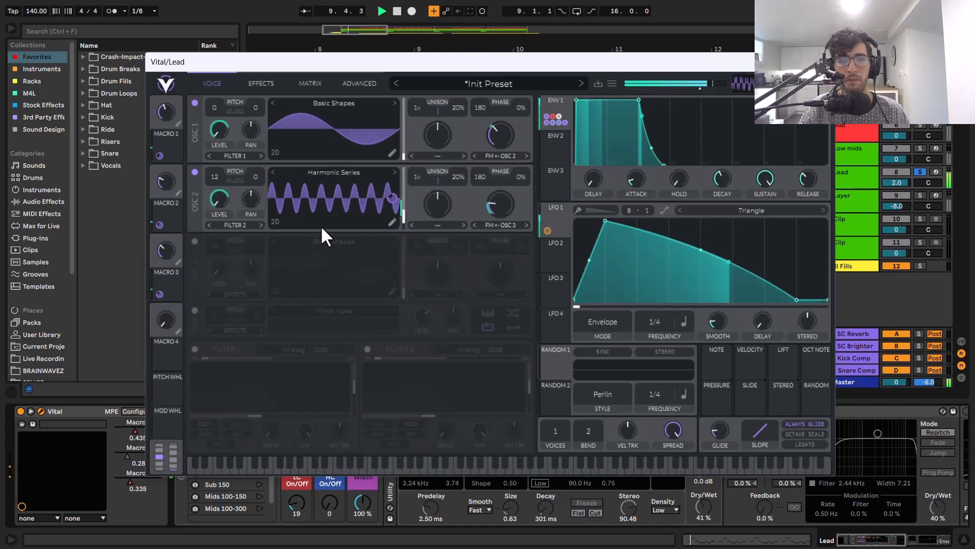
key("space")
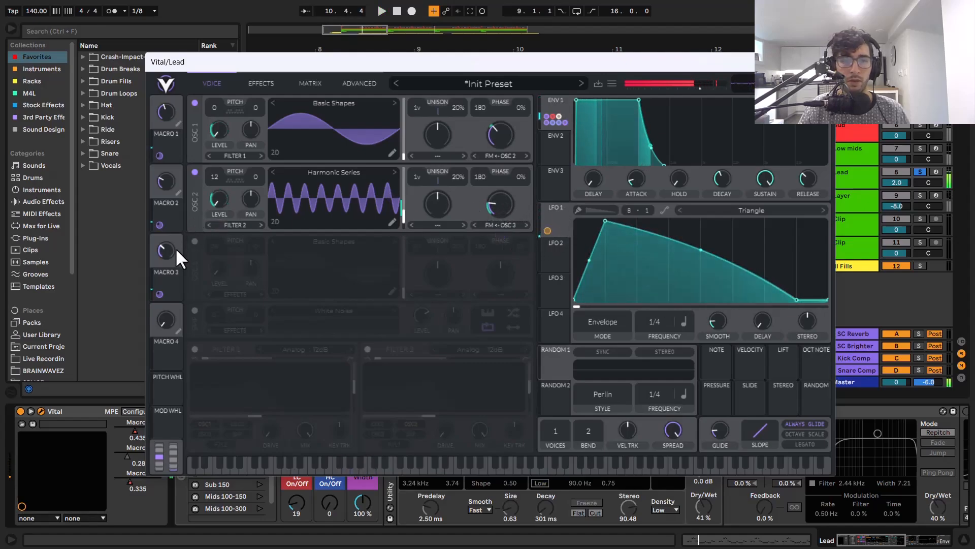
- Turn on oscillator 3 and play the Lead with all three oscillators active
left_click(194, 241)
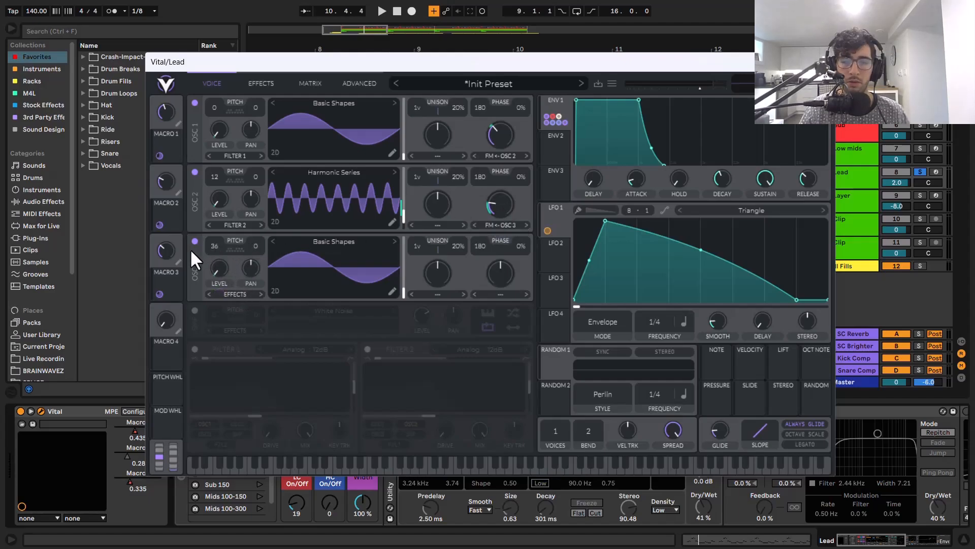
key("space")
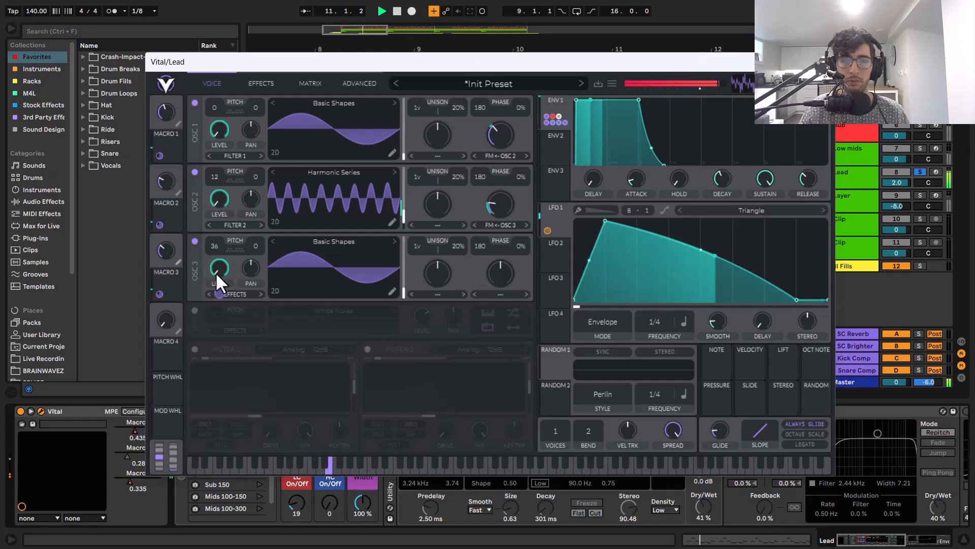
key("space")
- Turn on Vital's Soft Clip Distortion and play the Lead while checking the modulation on its drive
left_click(260, 83)
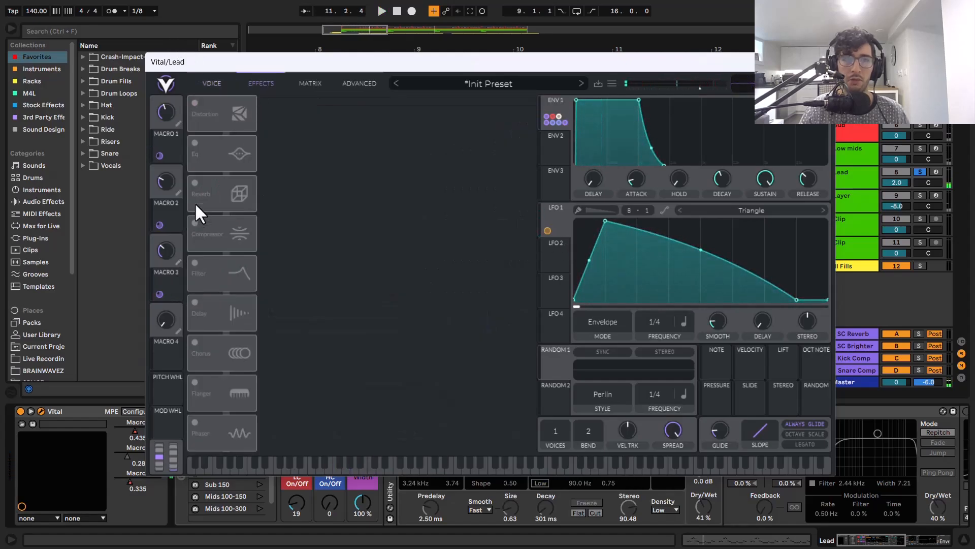
left_click(192, 106)
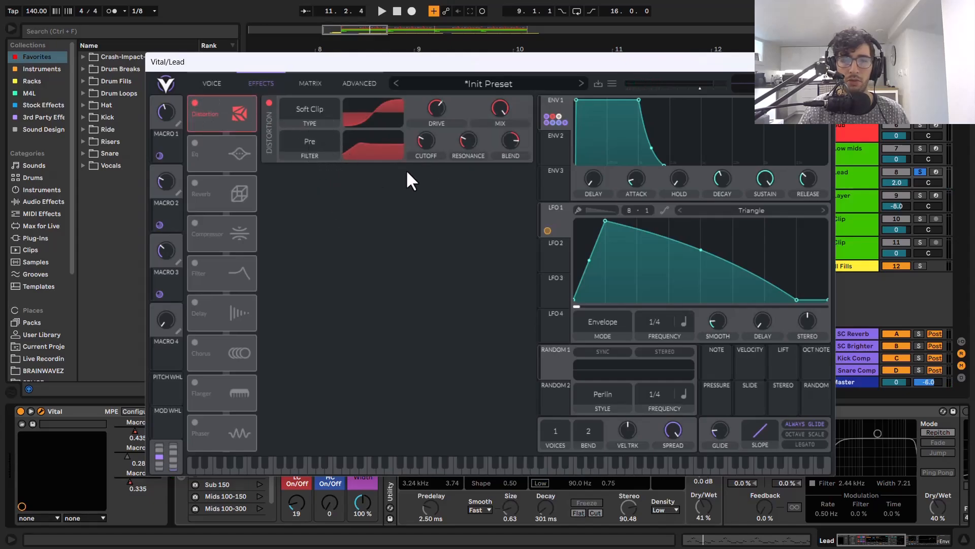
key("space")
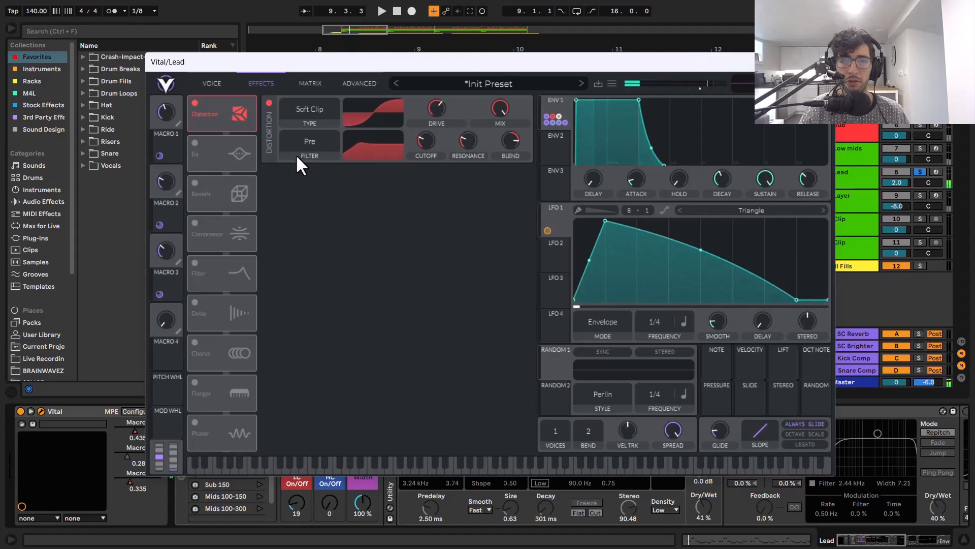
mouse_move(437, 108)
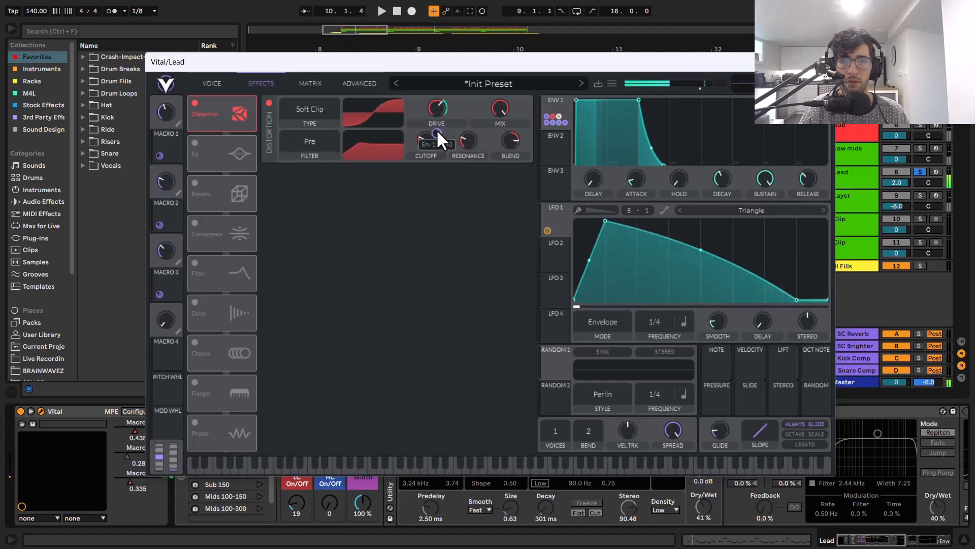
key("space")
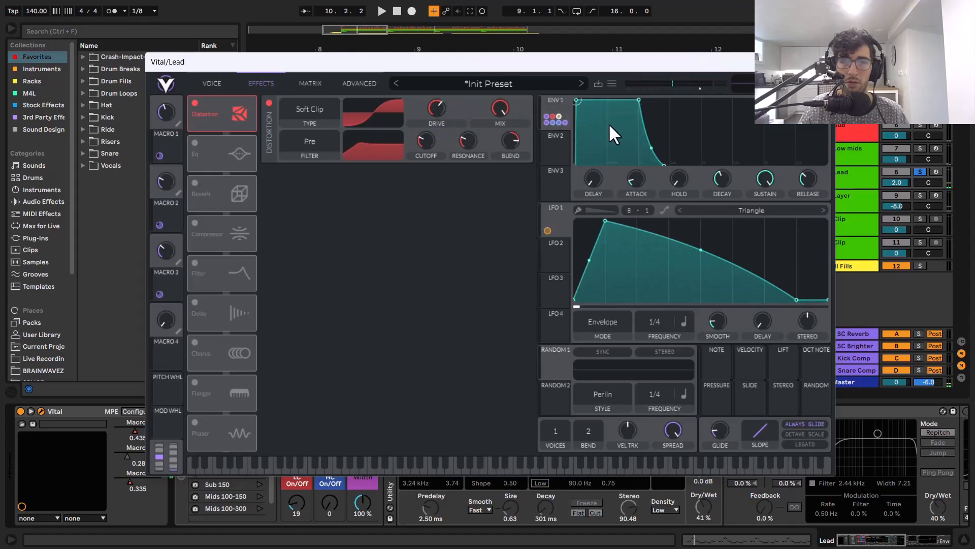
- Turn on Vital's EQ, select its middle band and play the Lead to compare the sound with and without it
left_click(193, 143)
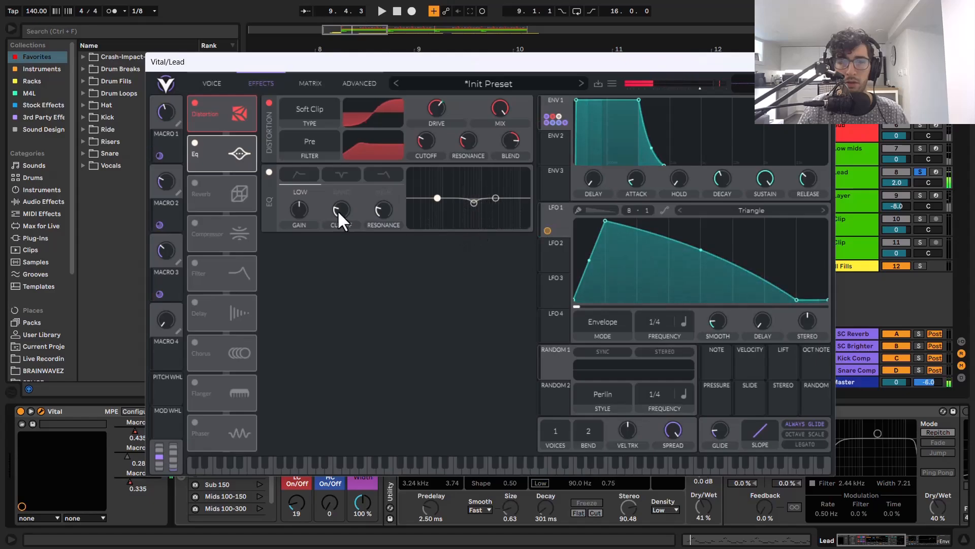
left_click(341, 176)
key("space")
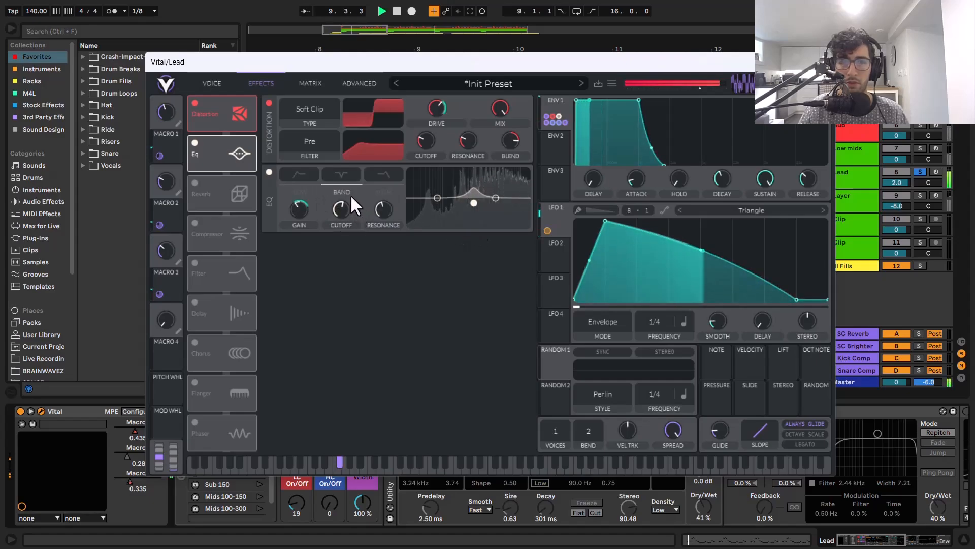
key("space")
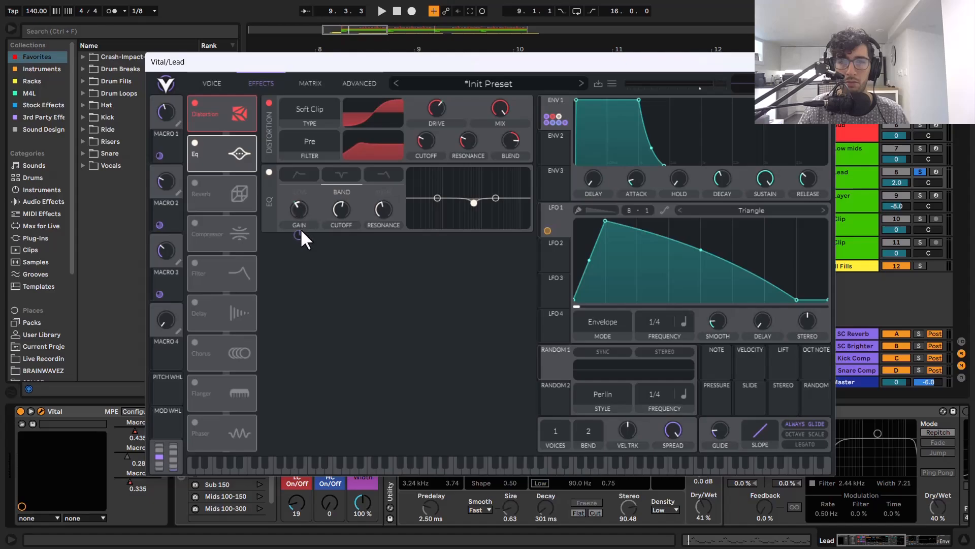
key("space")
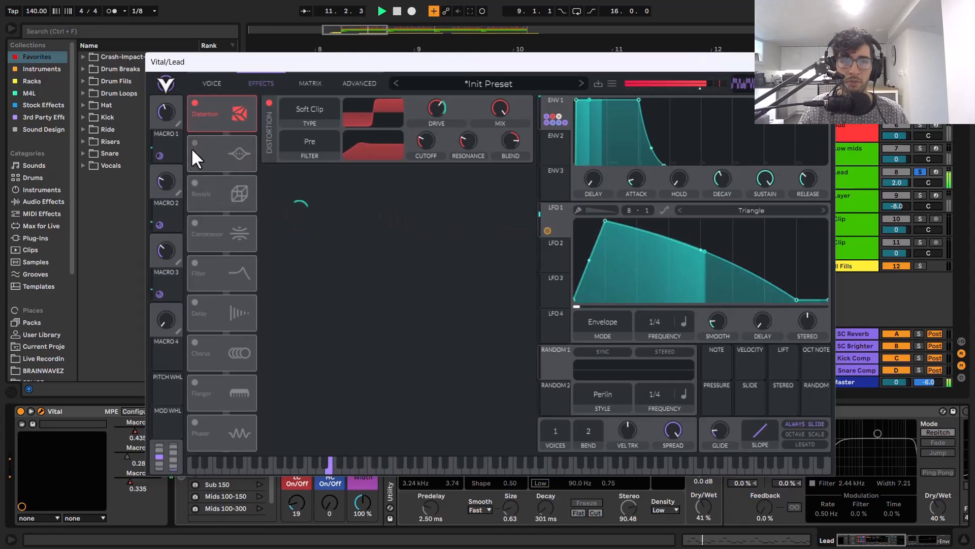
- Turn on Vital's Reverb, Multiband Compressor and Analog 24dB Filter while auditioning the Lead
left_click(193, 185)
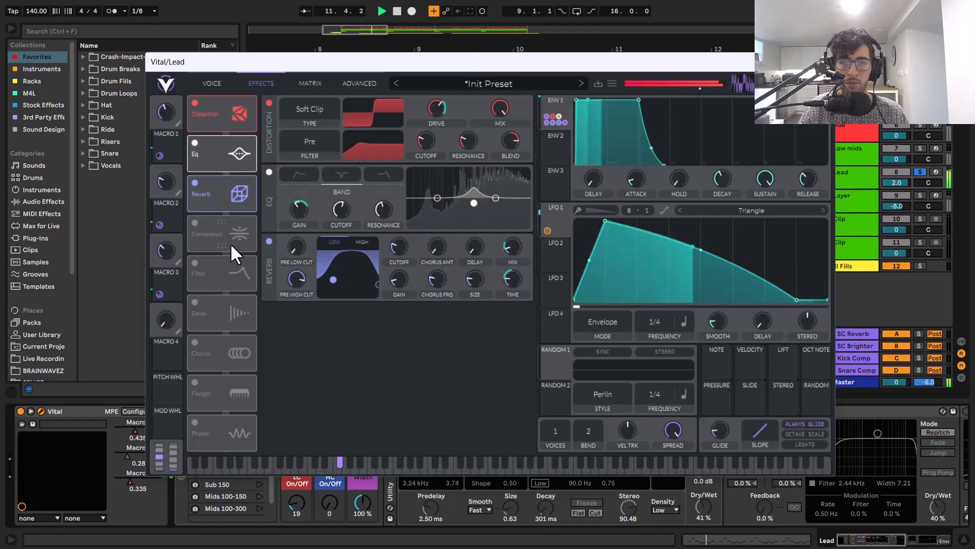
left_click(196, 222)
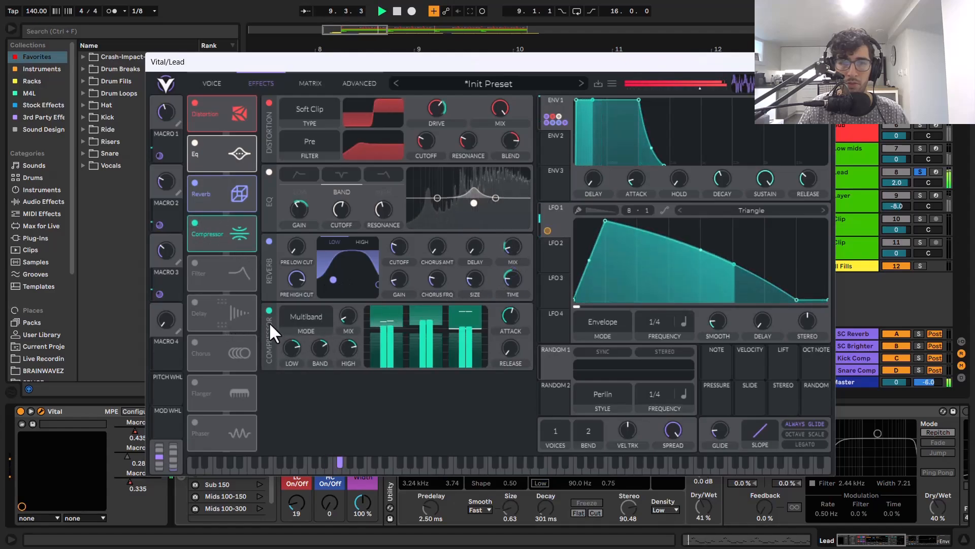
left_click(193, 263)
key("space")
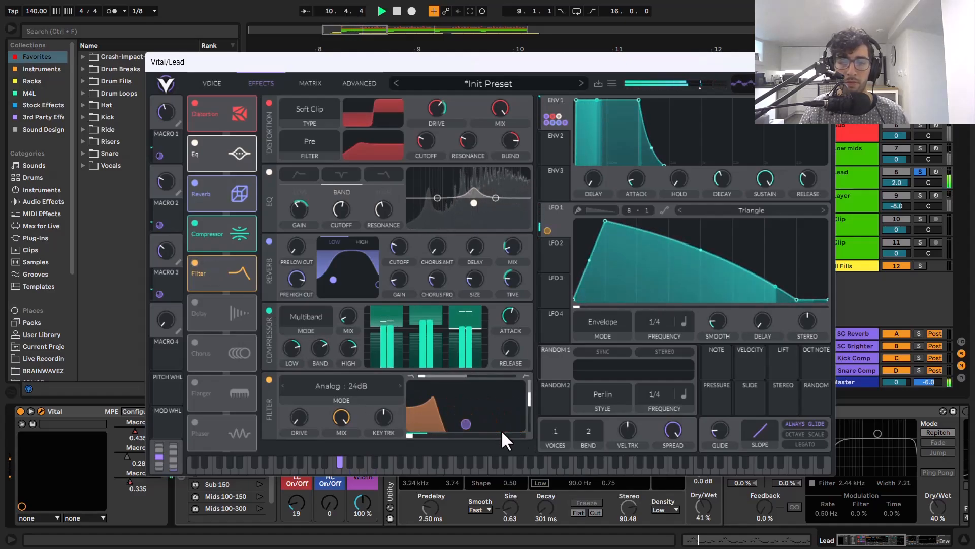
key("space")
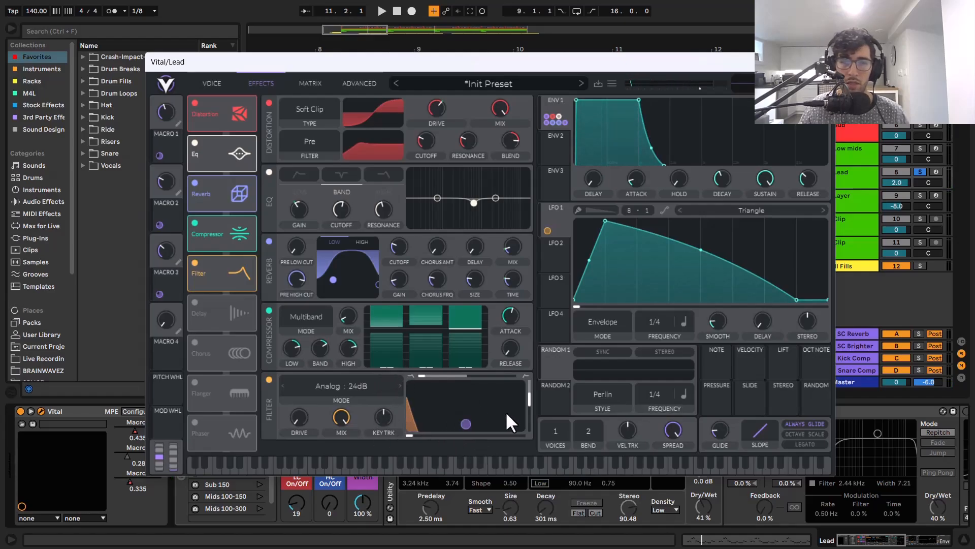
- Close the Vital window, turn on the Lead track's Reverb device and play the result
key("space")
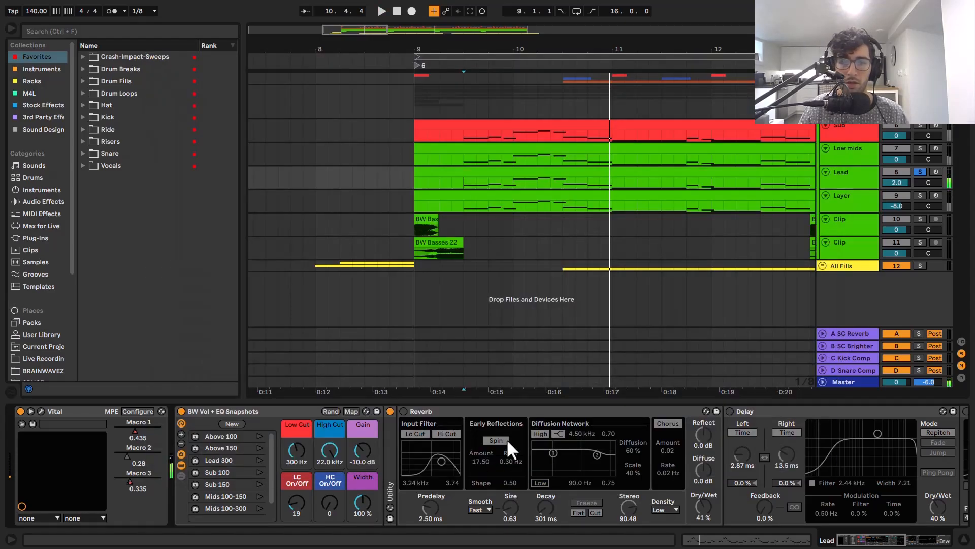
left_click(403, 411)
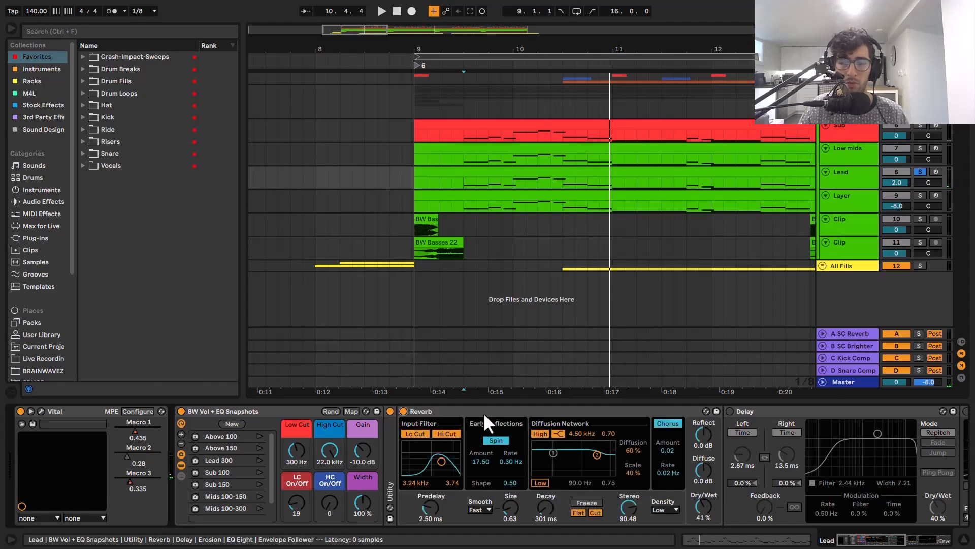
key("space")
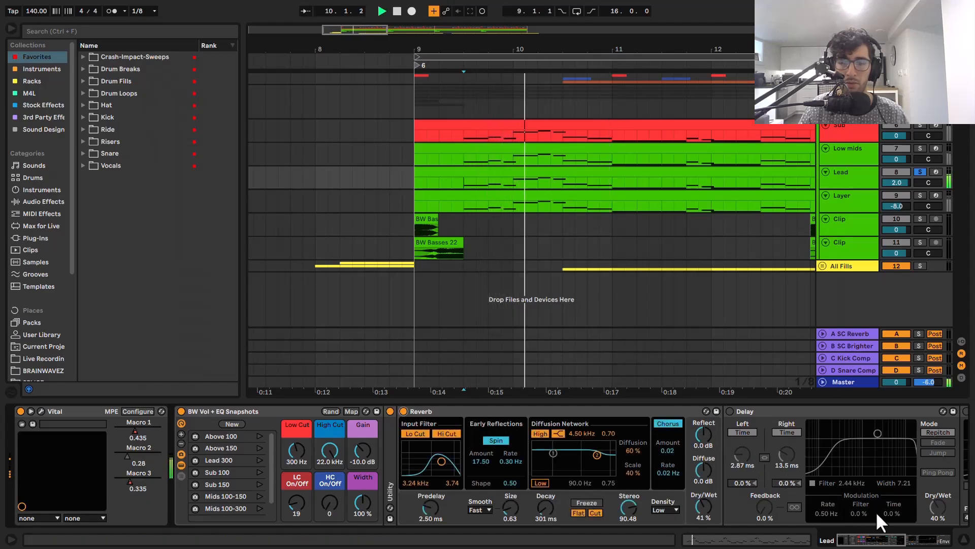
key("space")
- Turn on the Lead track's Delay device and play the Lead to hear its effect
left_click(730, 411)
left_click_drag(872, 540, 907, 542)
key("space")
key("space")
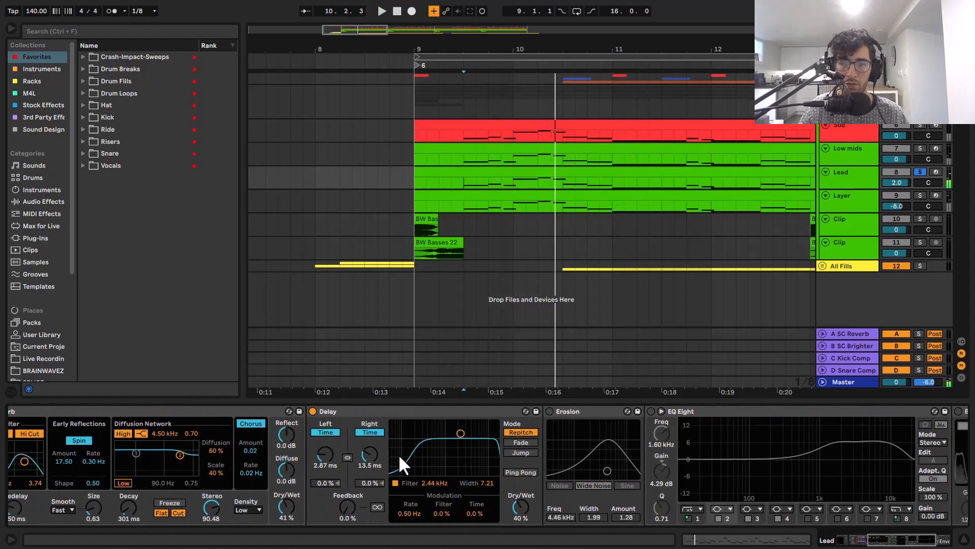
key("space")
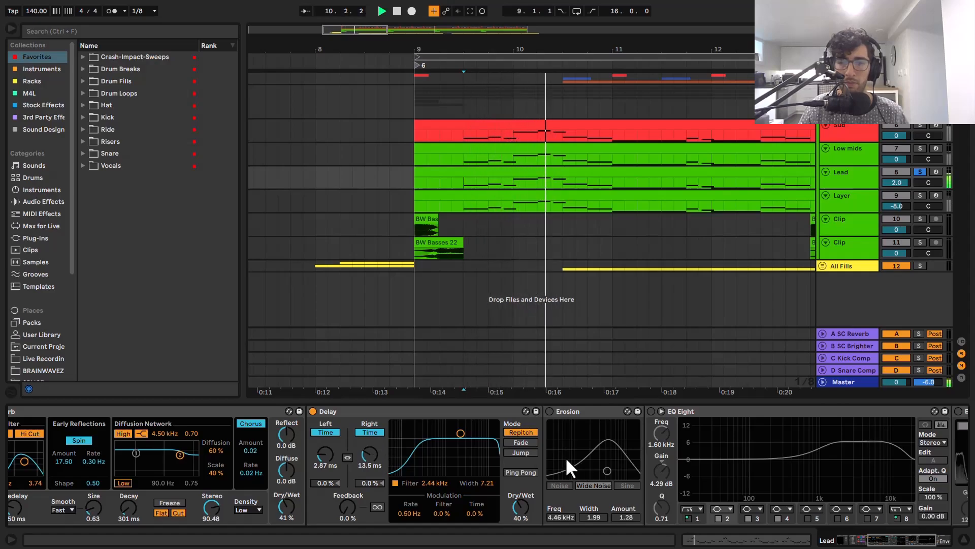
- Turn on the Lead track's Erosion, audition it, and turn on the Envelope Follower at the chain's end
left_click(550, 411)
key("space")
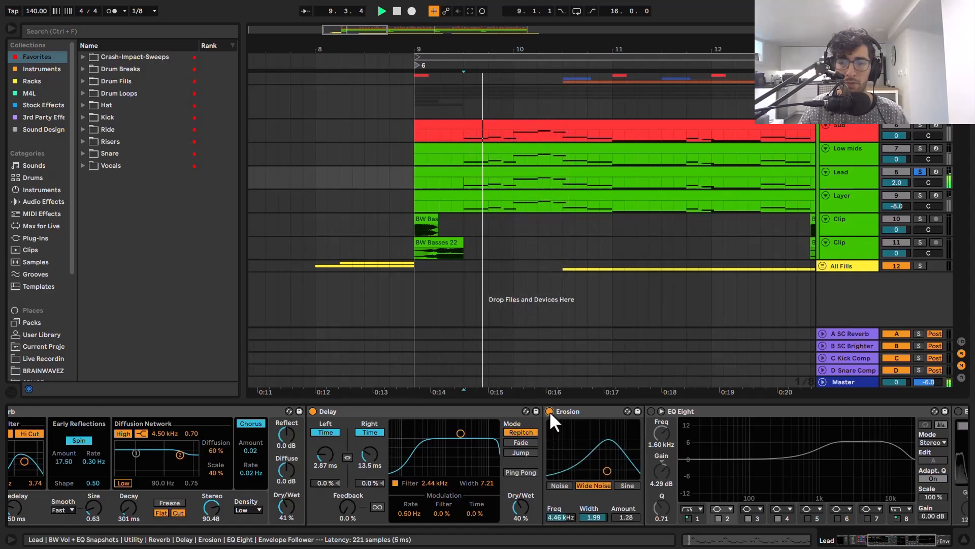
key("space")
left_click_drag(888, 540, 909, 542)
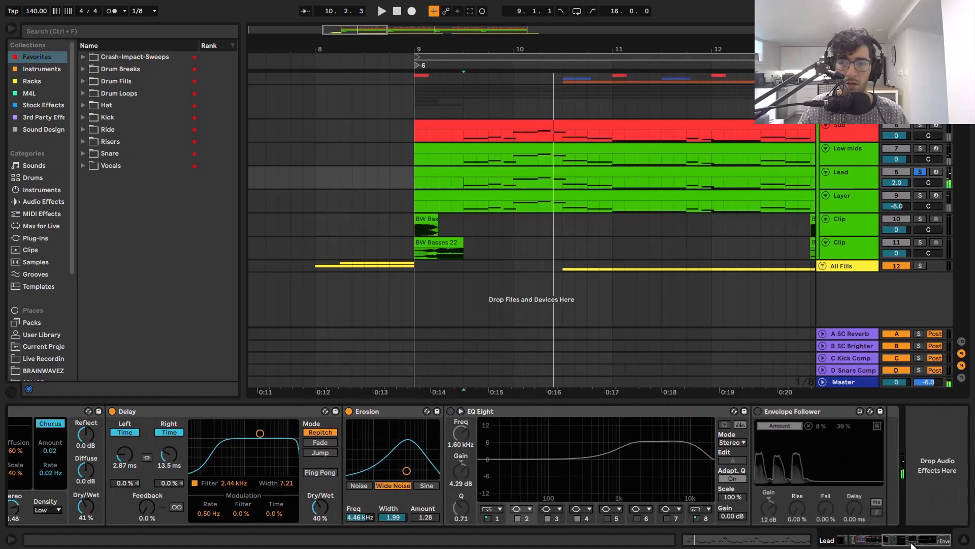
left_click(757, 411)
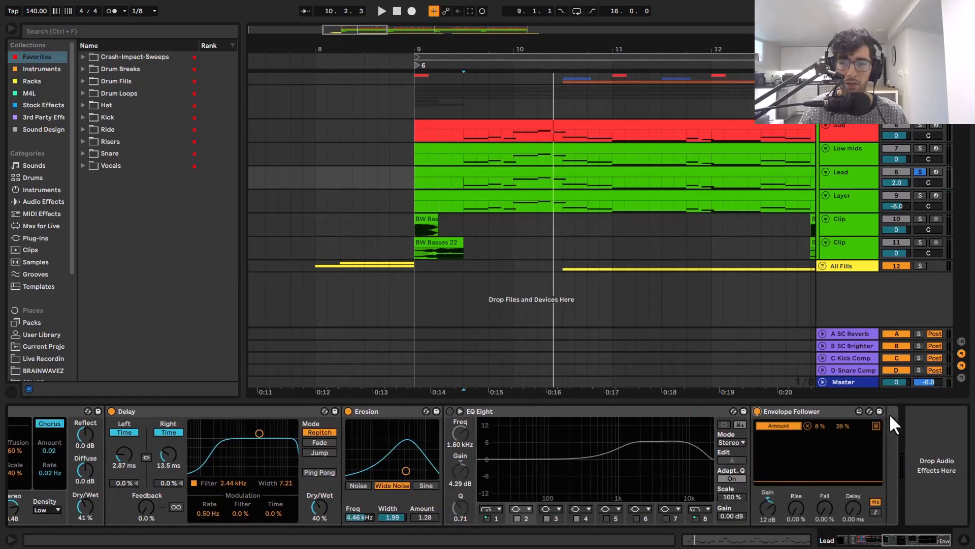
- Examine the Envelope Follower's mapping list while playing the Lead, and hide the list
left_click(877, 426)
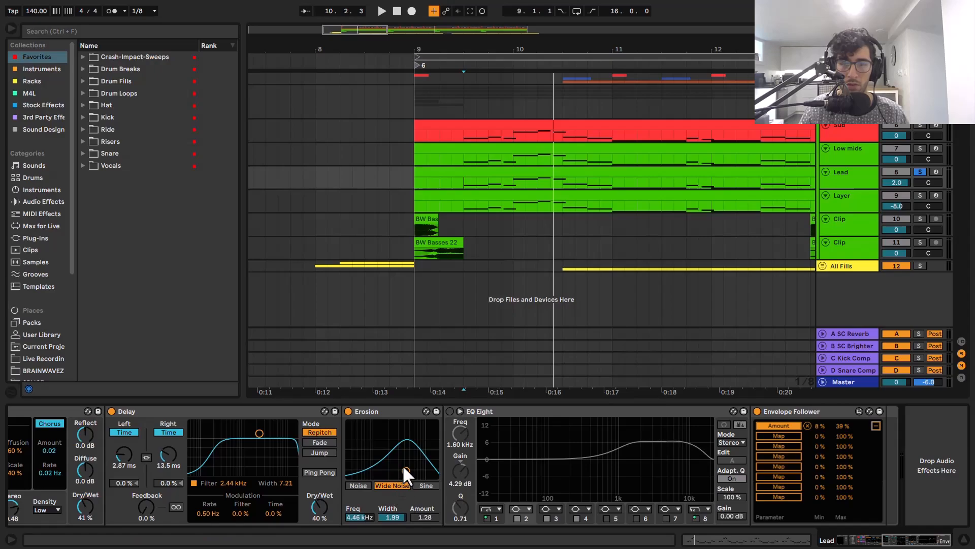
key("space")
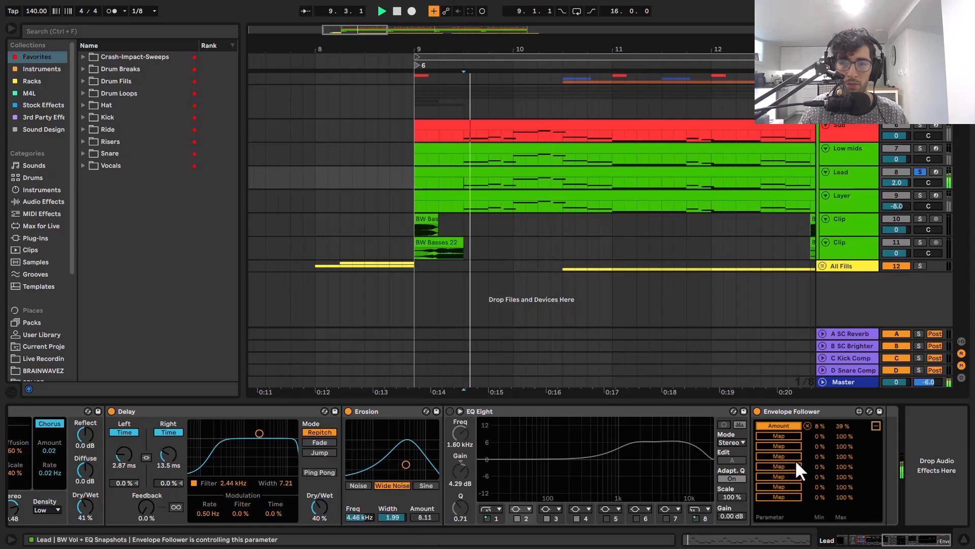
left_click(873, 423)
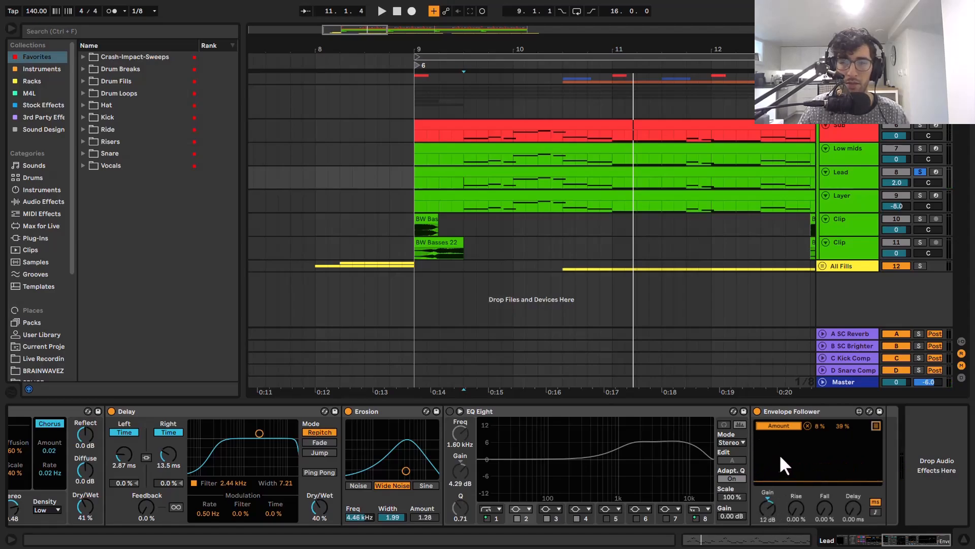
- Select the Envelope Follower and play the Lead to watch how it modulates the Erosion Amount
left_click(799, 407)
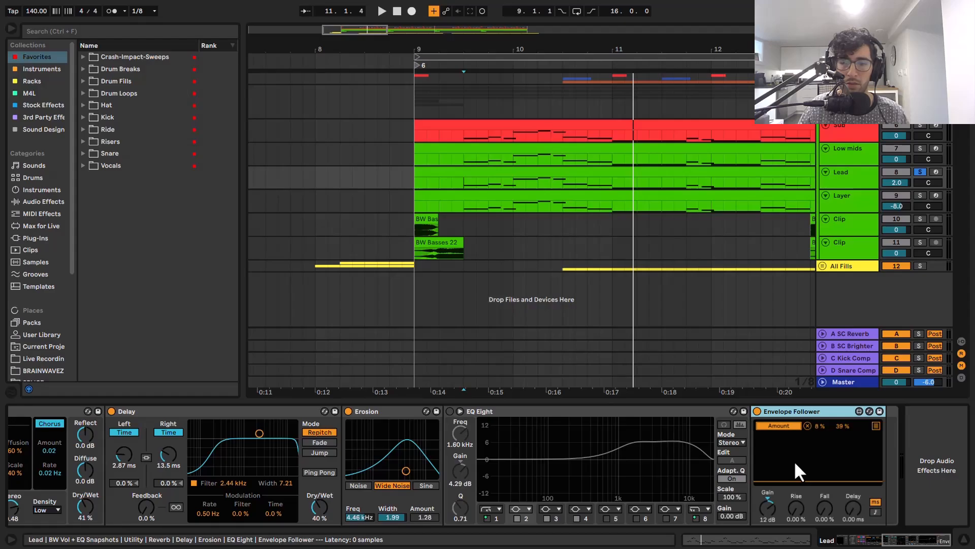
left_click(892, 543)
left_click(935, 541)
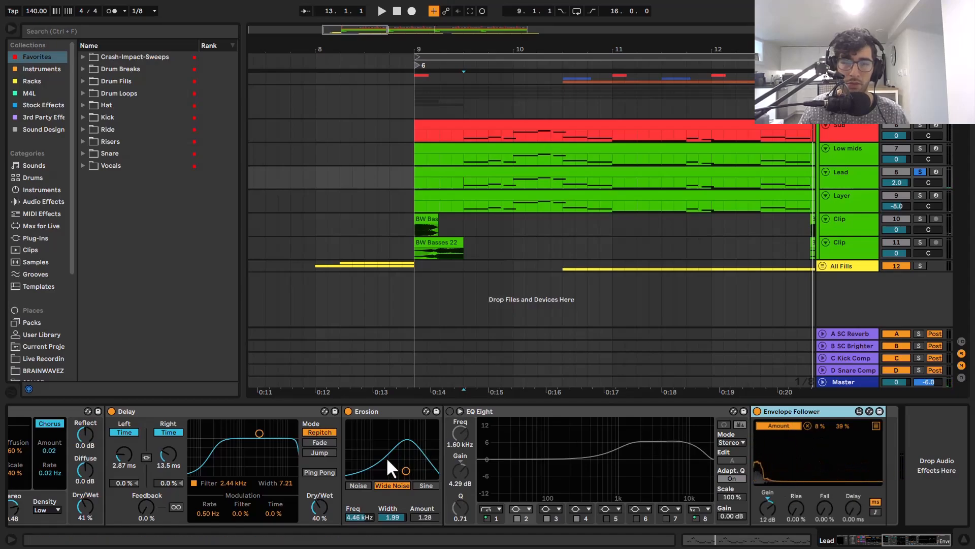
key("space")
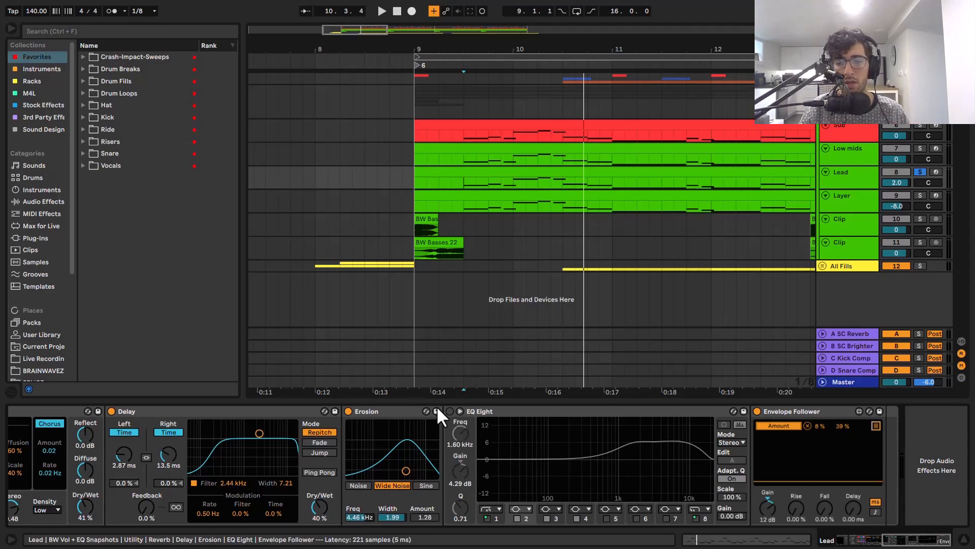
- Turn on the Lead track's EQ Eight, inspect its high band and low-cut band, and audition the Lead
left_click(449, 410)
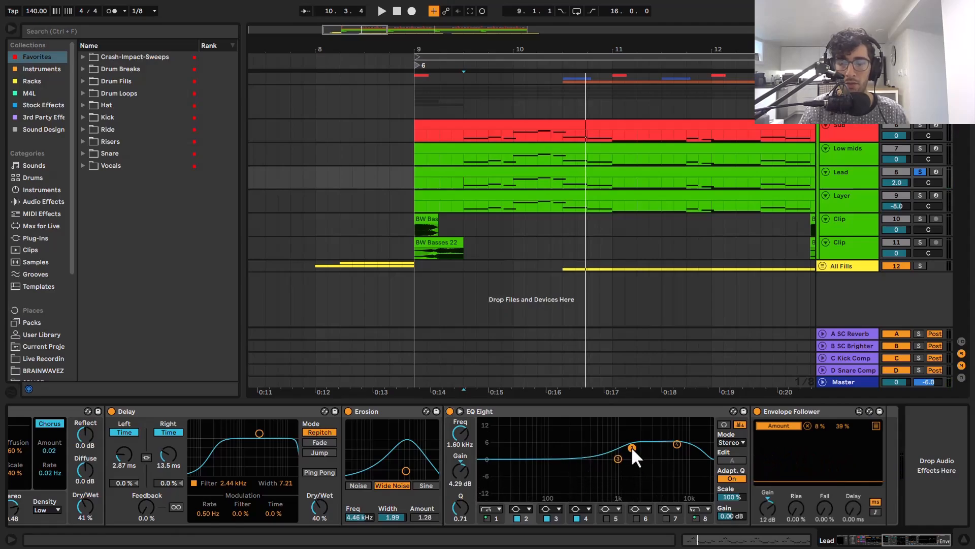
left_click(677, 444)
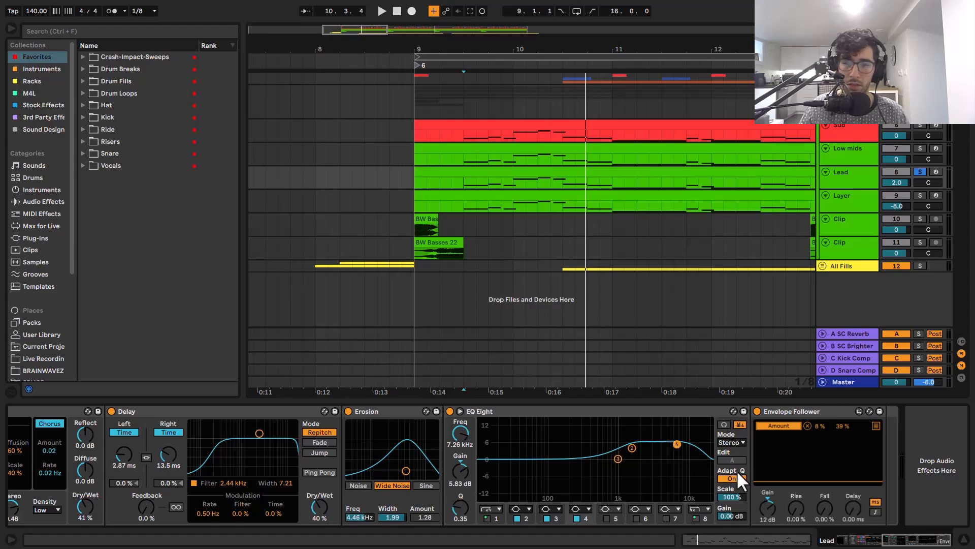
key("space")
key("space")
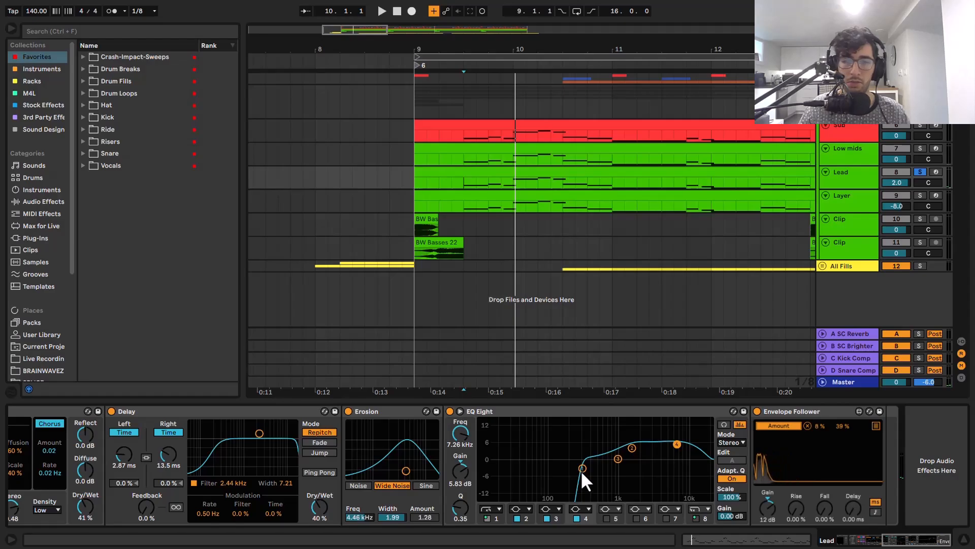
left_click(582, 467)
key("space")
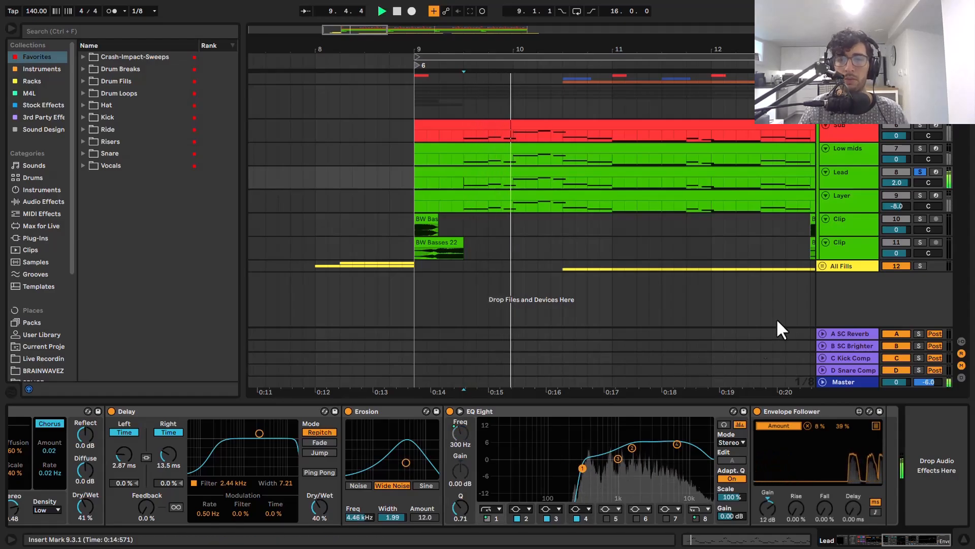
key("space")
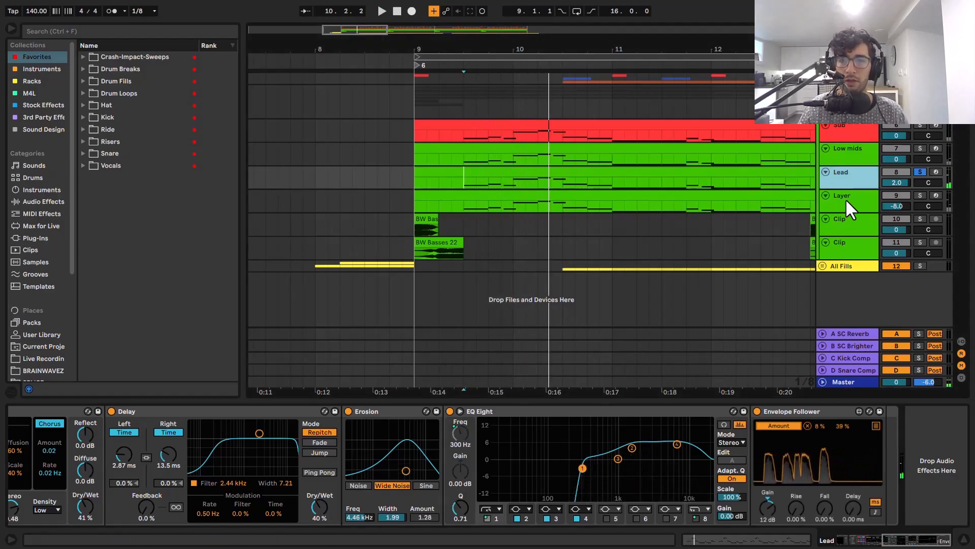
- Select and solo the Layer track and look over its device chain
left_click(846, 198)
left_click(919, 195)
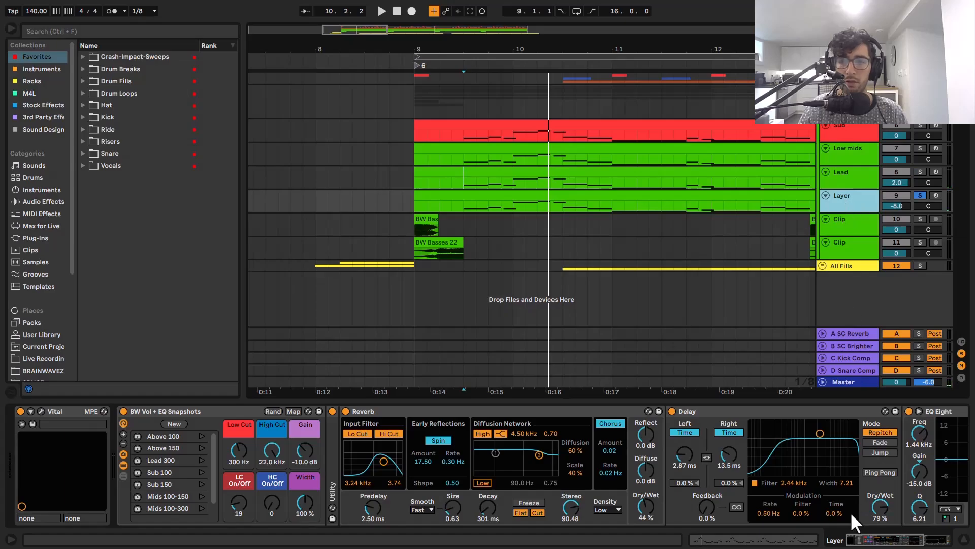
left_click(881, 540)
left_click_drag(878, 538, 909, 526)
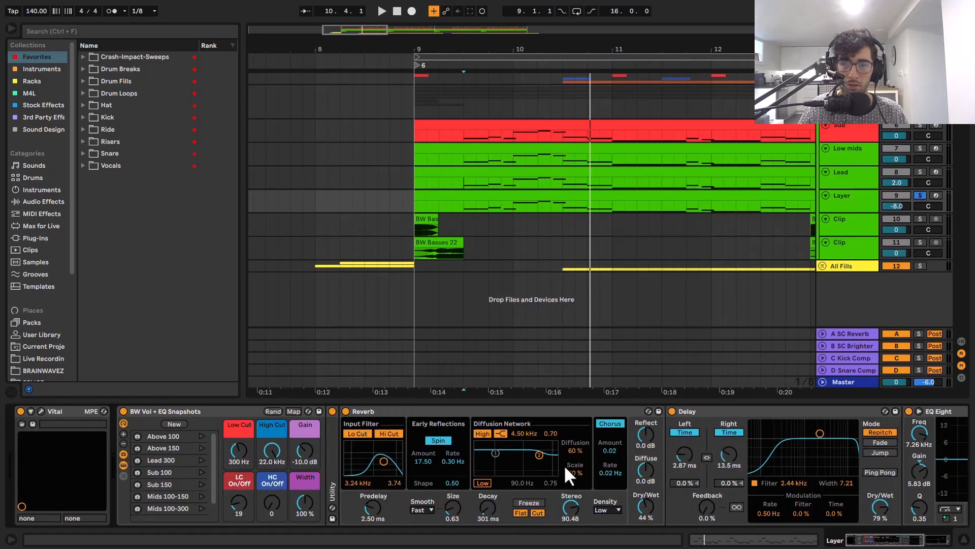
- Open the Layer track's Vital, check oscillator 3's wavetable frame and play the sound
left_click(31, 411)
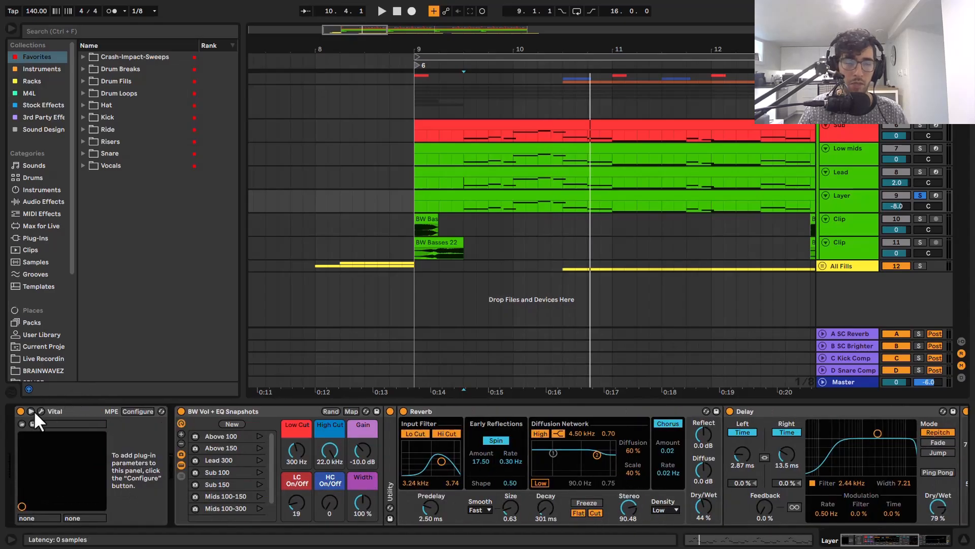
left_click(40, 410)
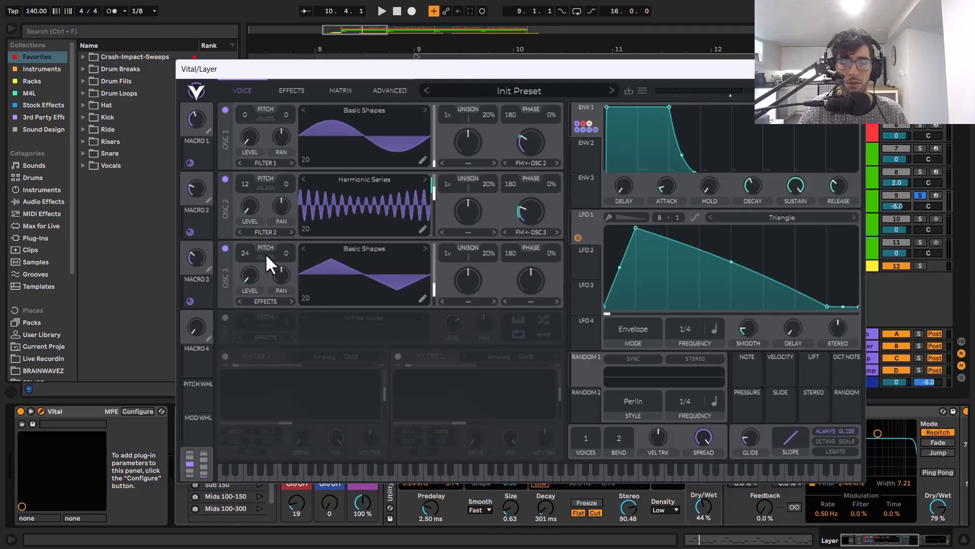
left_click(433, 287)
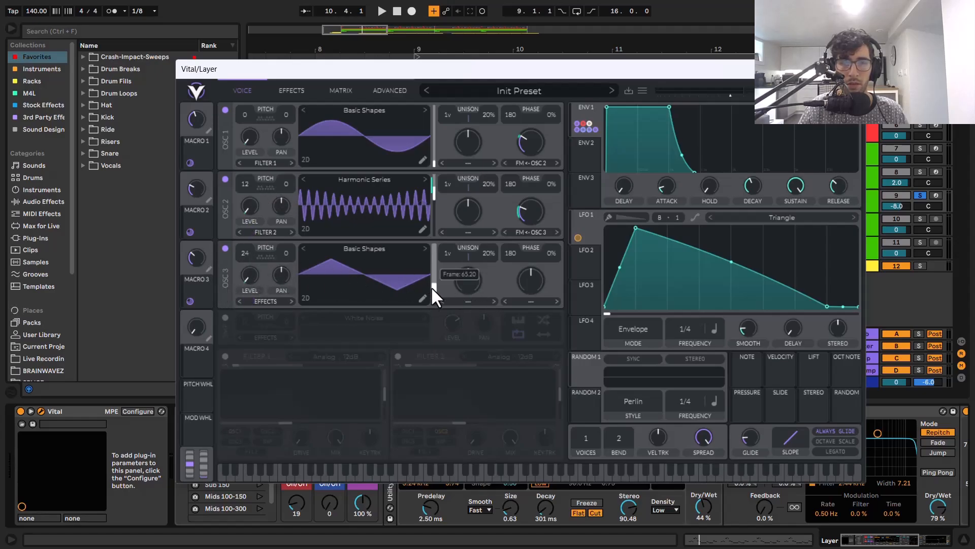
key("space")
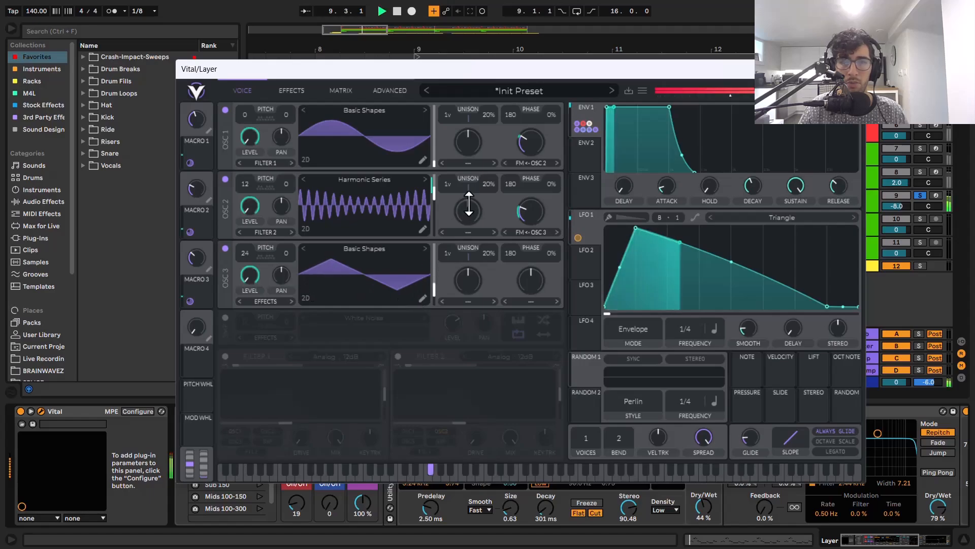
- Show the Effects page of the Layer's Vital and play the track to watch its effects at work
left_click(291, 90)
key("space")
key("space")
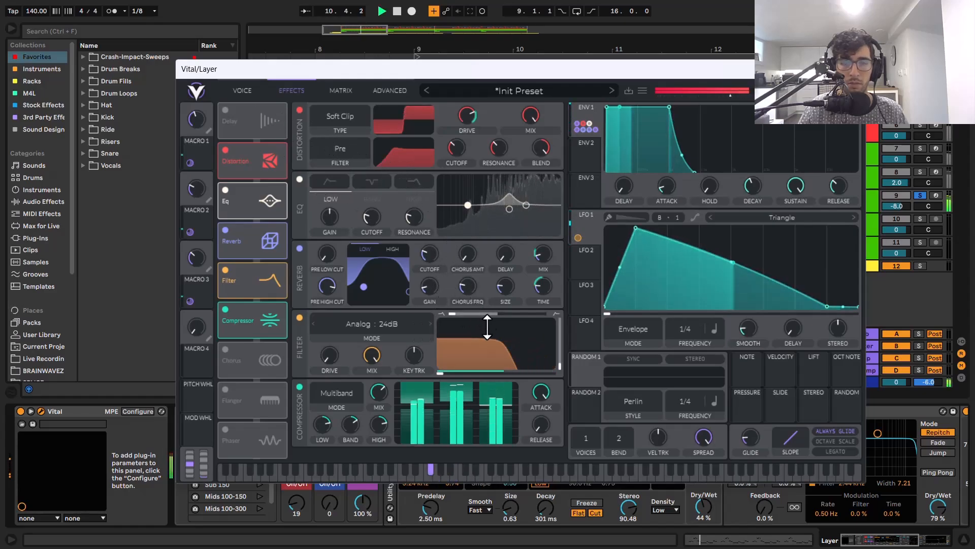
key("space")
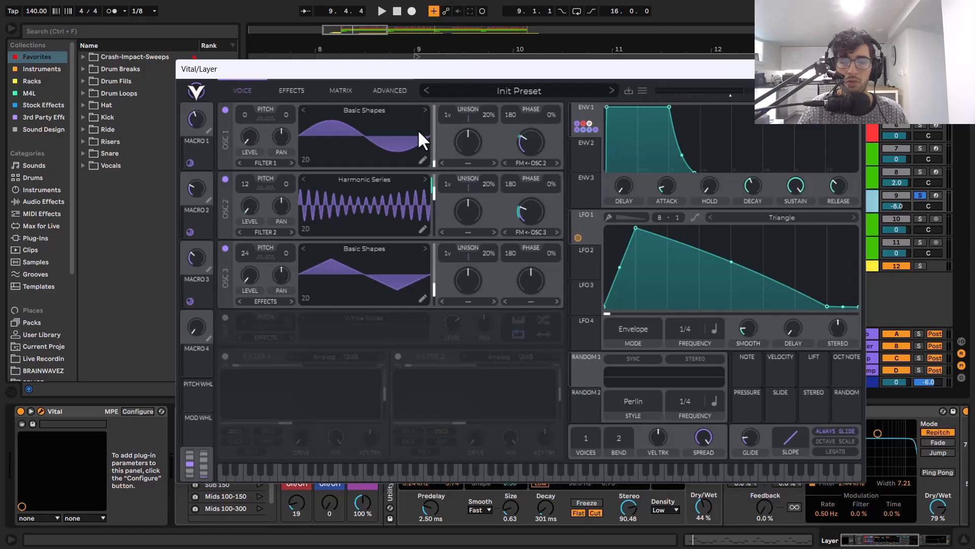
- Solo the Low mids track, play it and select its Delay device
left_click(825, 155)
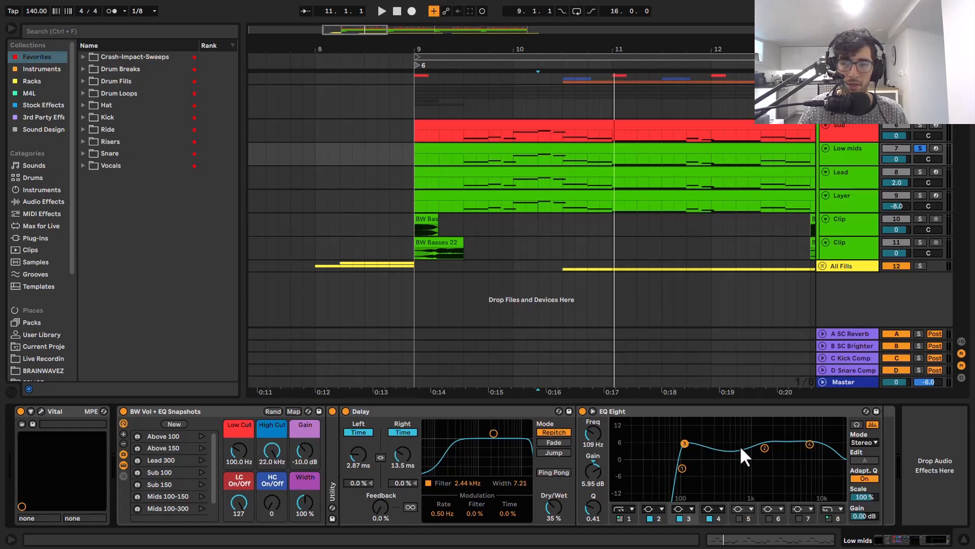
key("space")
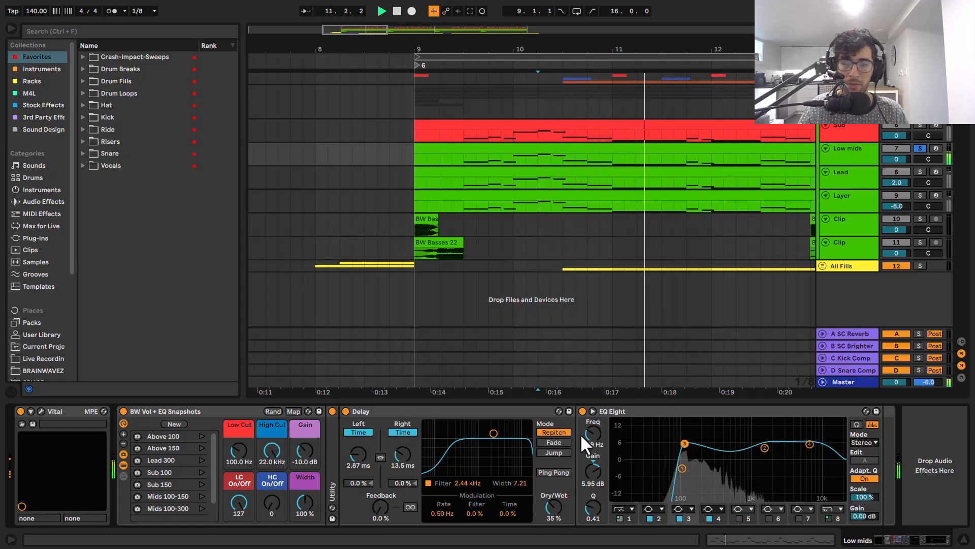
left_click(395, 412)
key("space")
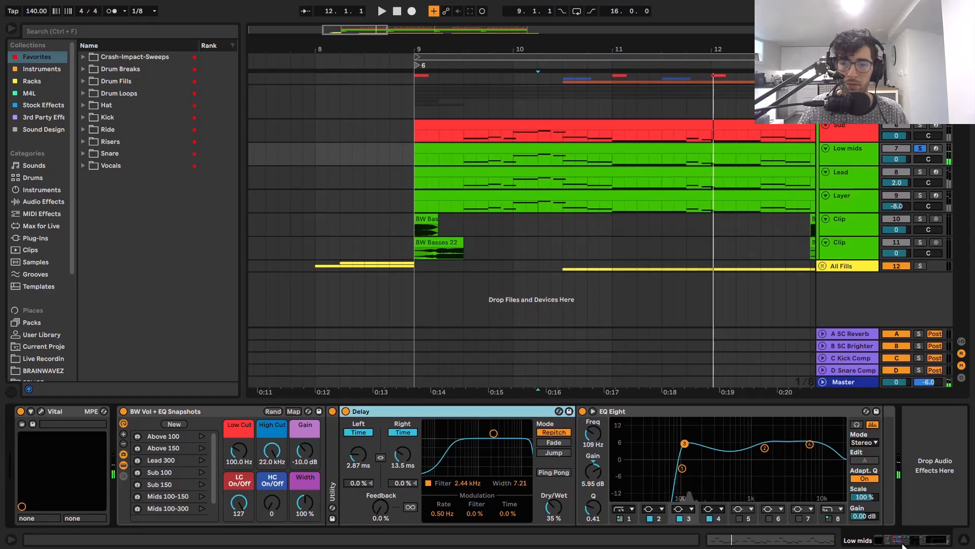
- Open the Low mids track's Vital, move its window fully into view, and audition its oscillator and Effects page
left_click(41, 410)
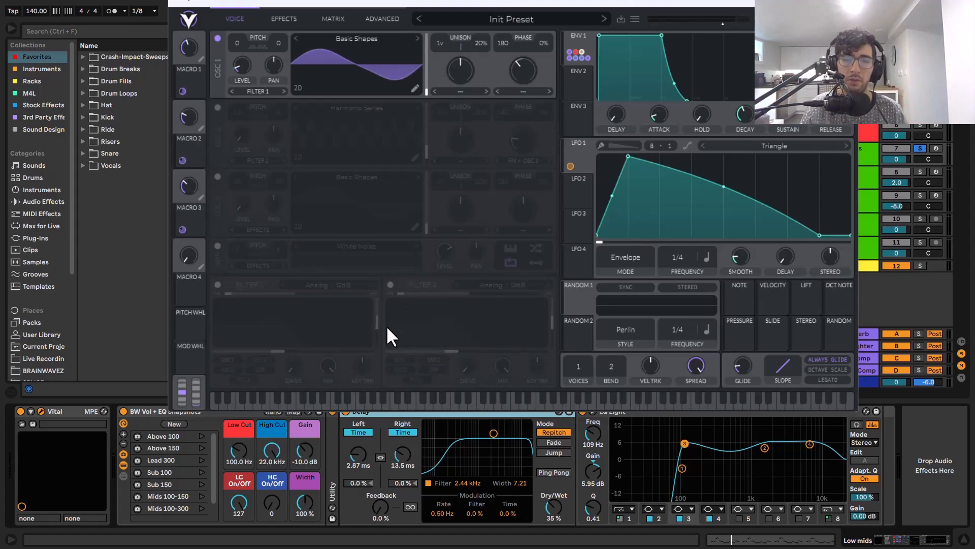
key("space")
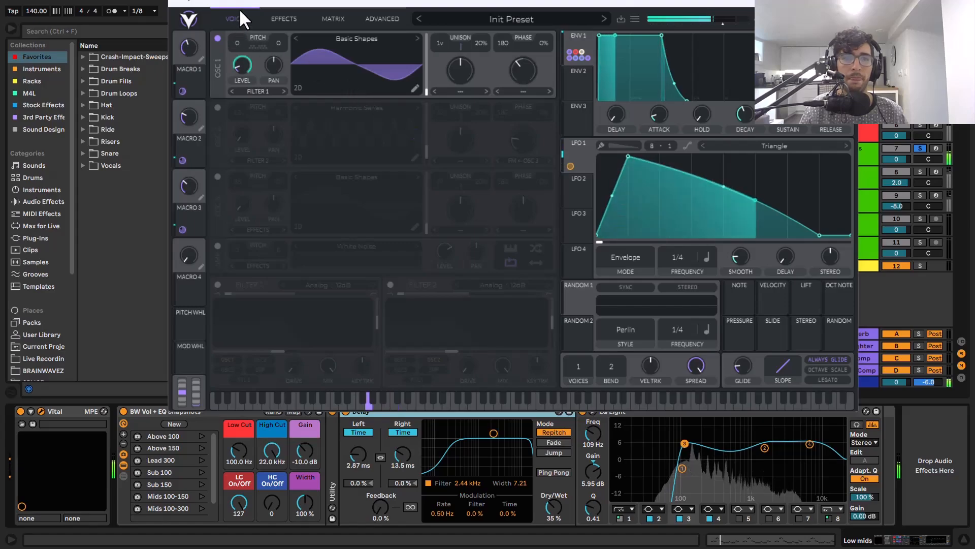
left_click_drag(289, 1, 296, 43)
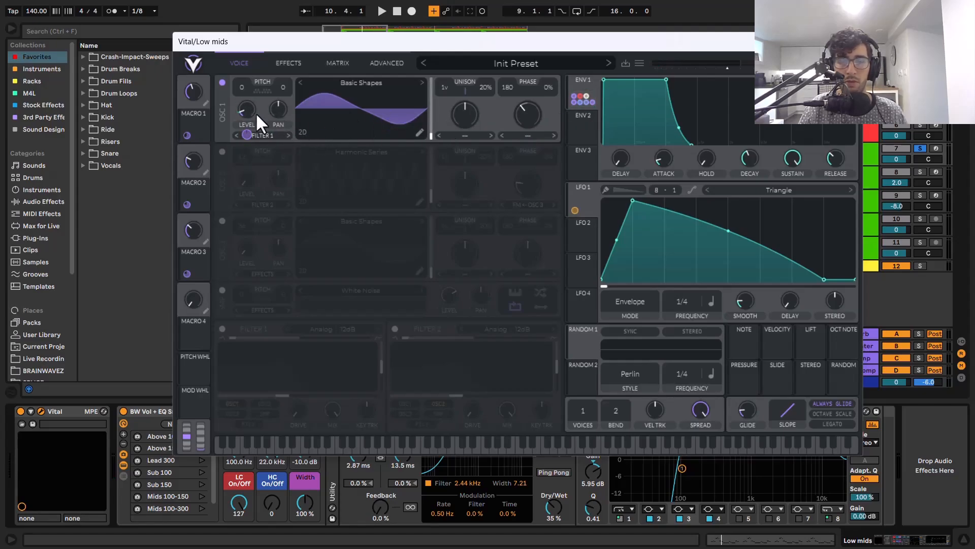
left_click(282, 63)
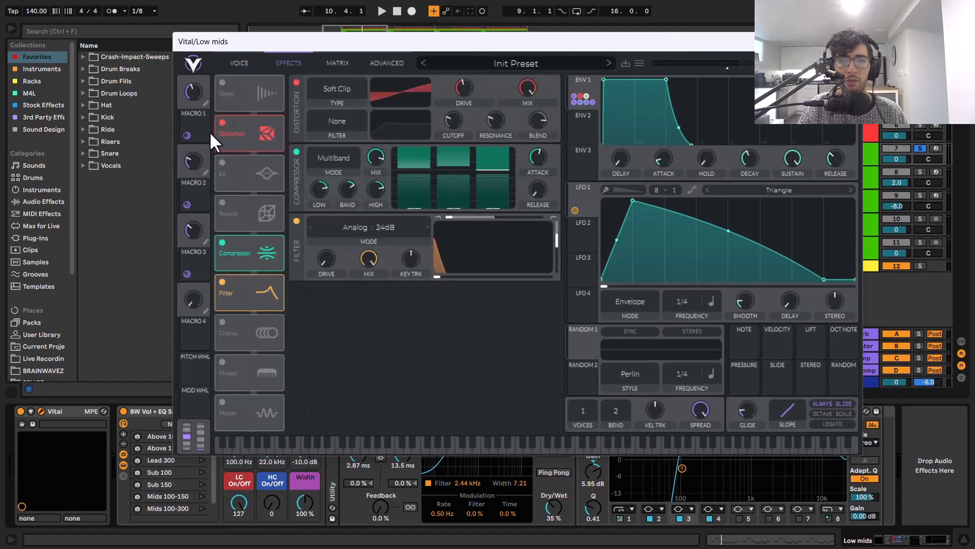
key("space")
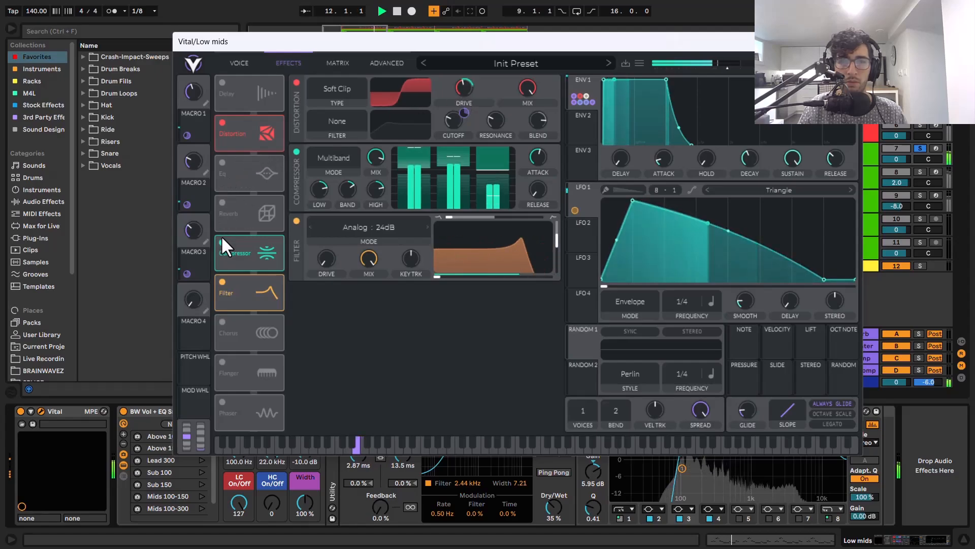
- Turn off Vital's Filter, Compressor and Distortion on the Low mids track while auditioning the sound
left_click(222, 240)
left_click(222, 240)
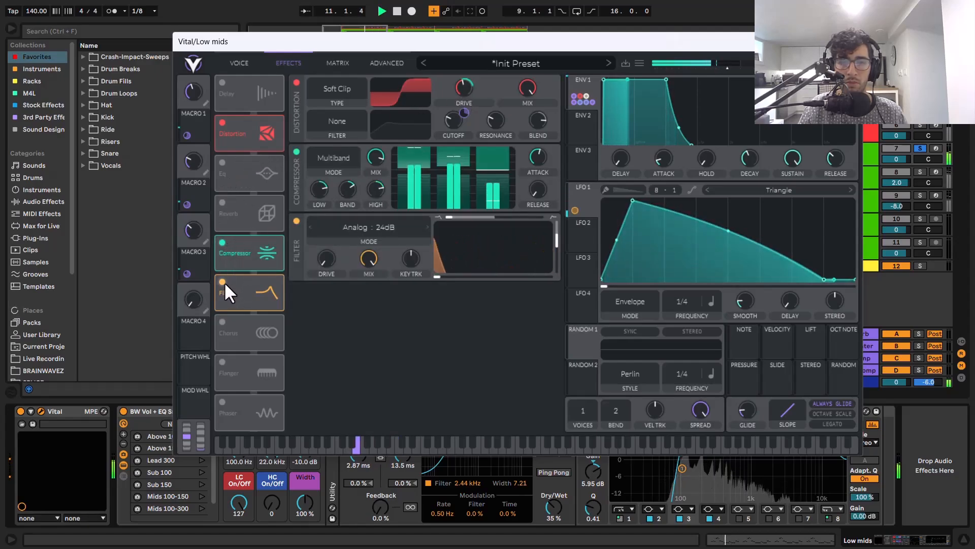
left_click(224, 282)
left_click(226, 241)
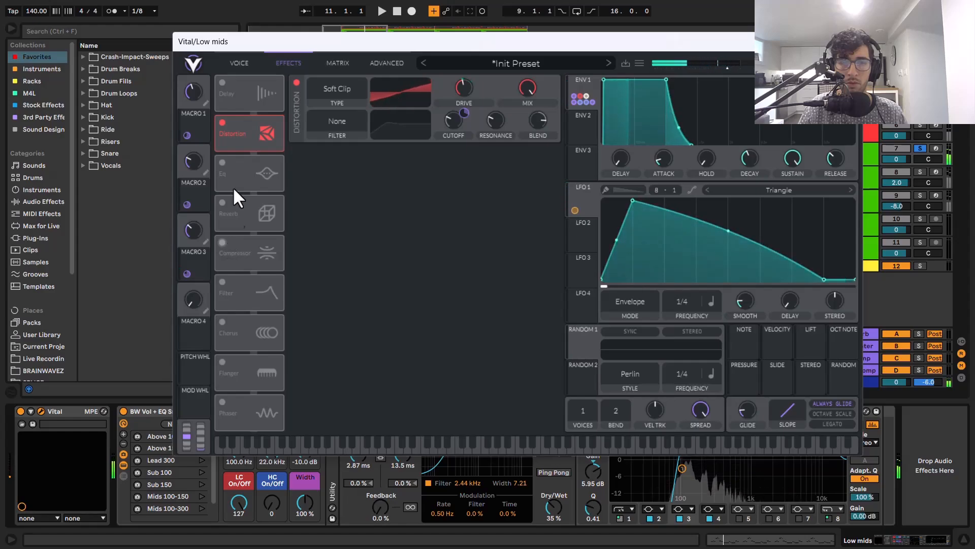
key("space")
left_click(221, 123)
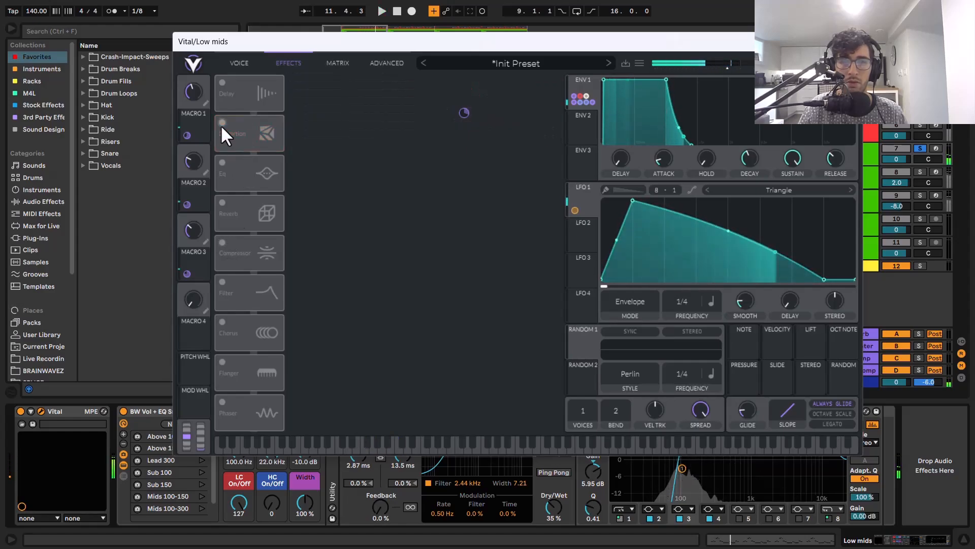
- Turn on Vital's Distortion, Compressor and Filter one by one, place them first, second and third in the effects order, and audition each
left_click(222, 124)
left_click_drag(221, 124, 246, 84)
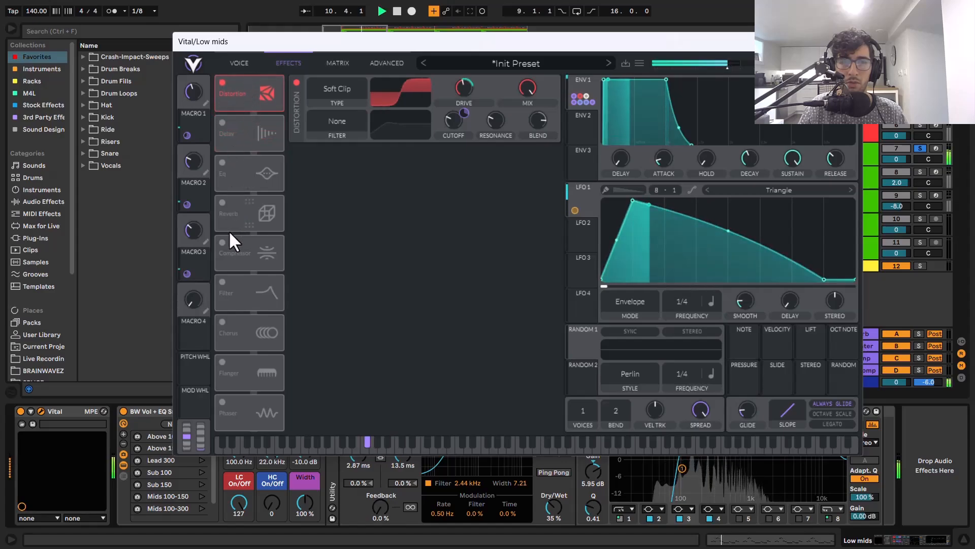
key("space")
left_click(222, 243)
left_click_drag(252, 248, 260, 137)
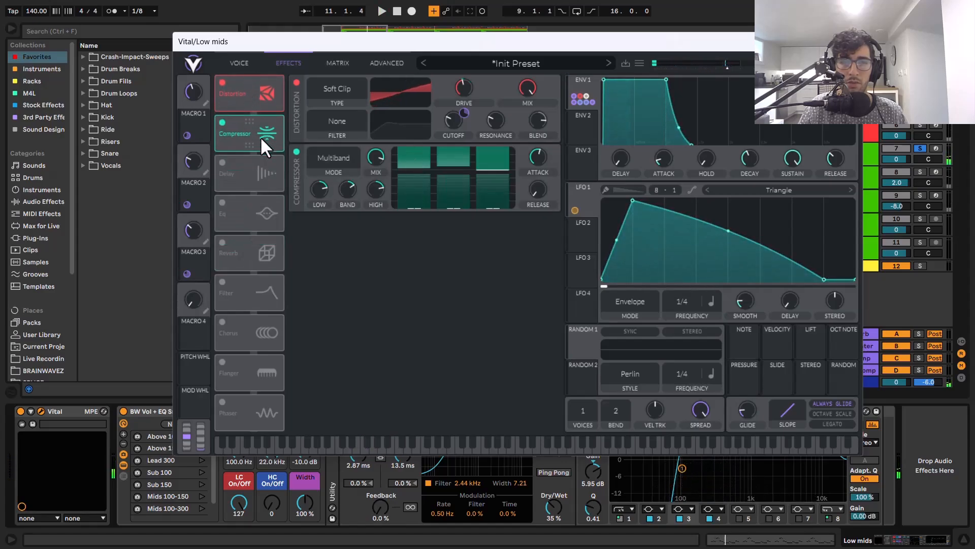
key("space")
left_click(222, 281)
left_click_drag(228, 284, 245, 174)
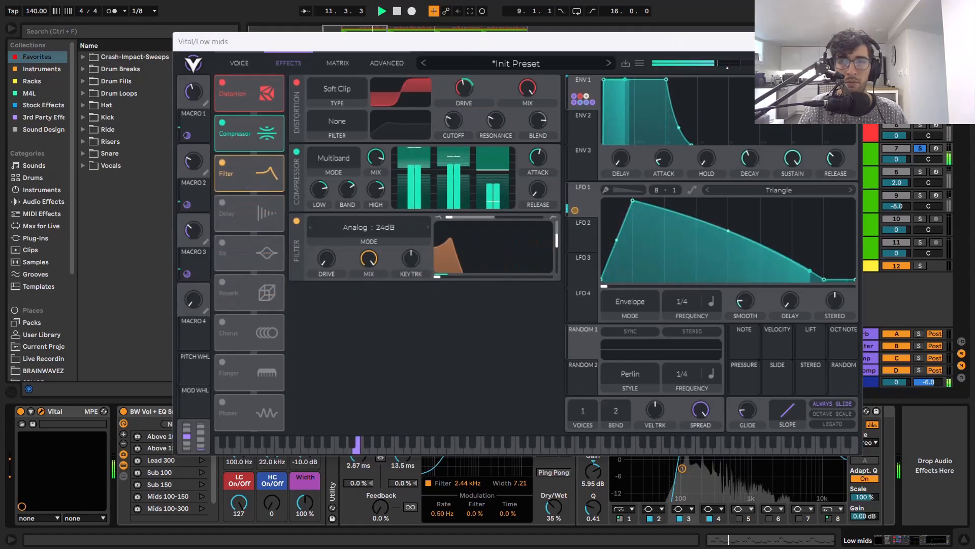
- Close the Low mids' Vital window, solo the Sub track and open its Vital
left_click(851, 41)
key("space")
left_click(857, 127)
key("s")
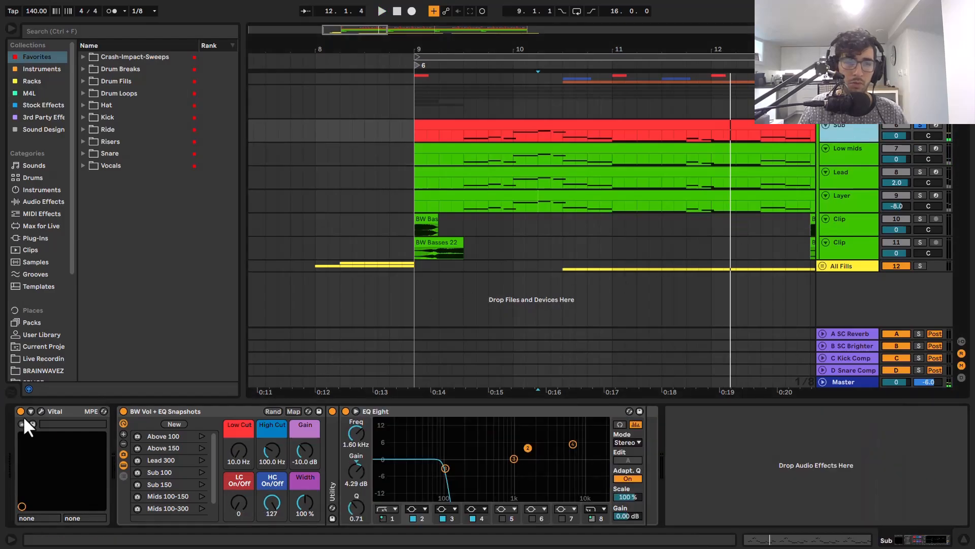
left_click(40, 411)
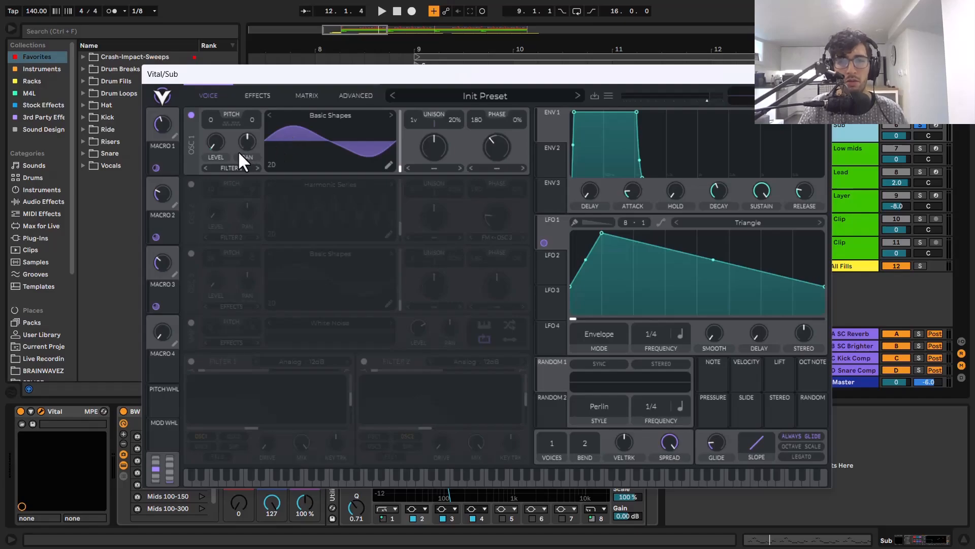
- Audition the Sub's Basic Shapes oscillator with its LFO 1 level modulation and view Vital's Effects page
key("space")
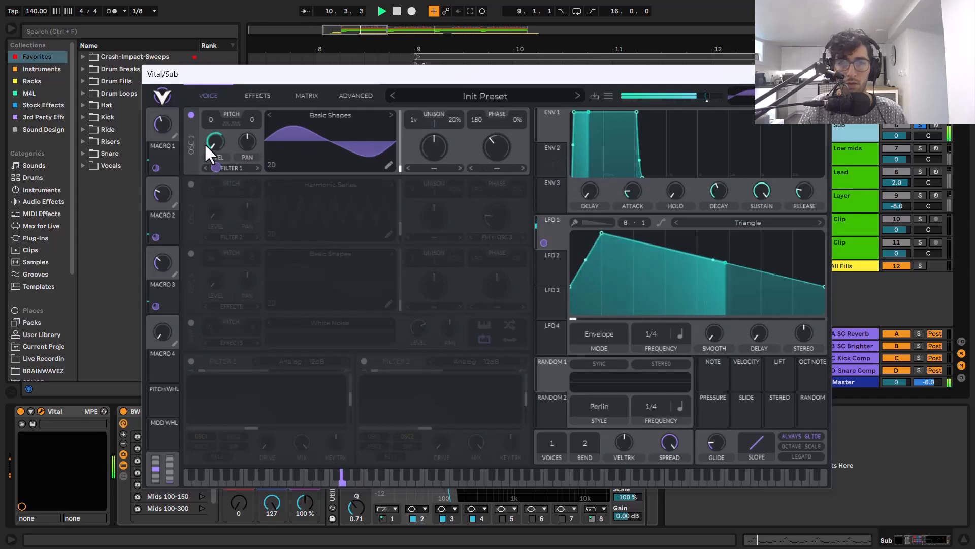
mouse_move(215, 167)
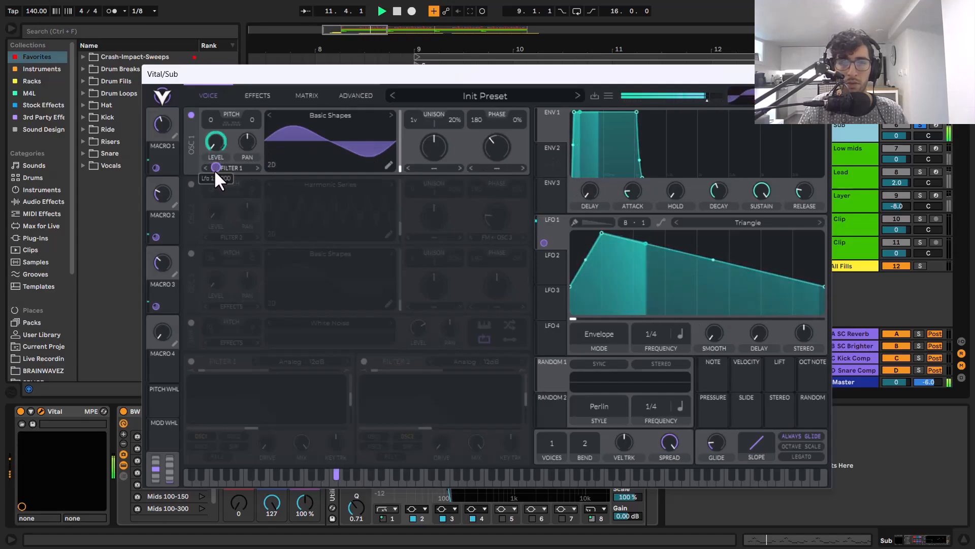
key("space")
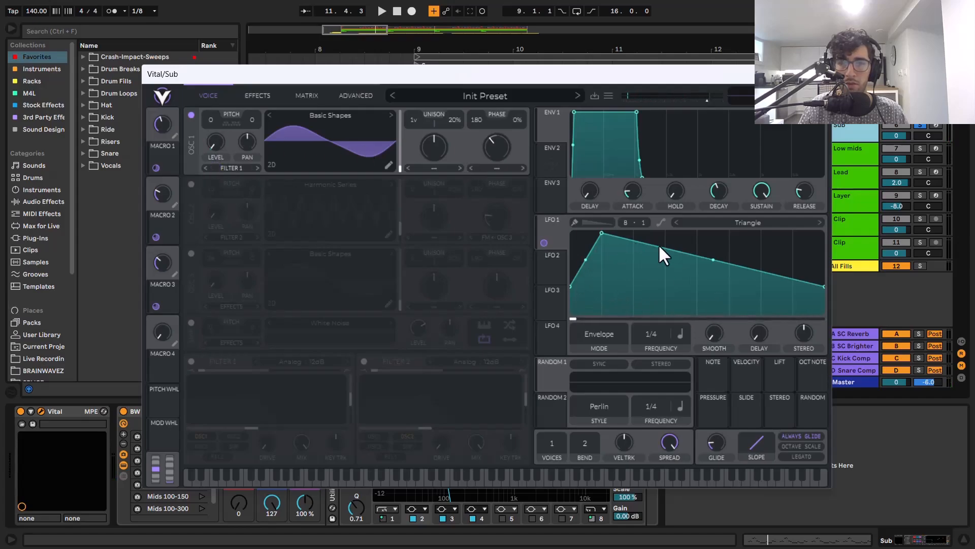
key("space")
left_click(256, 96)
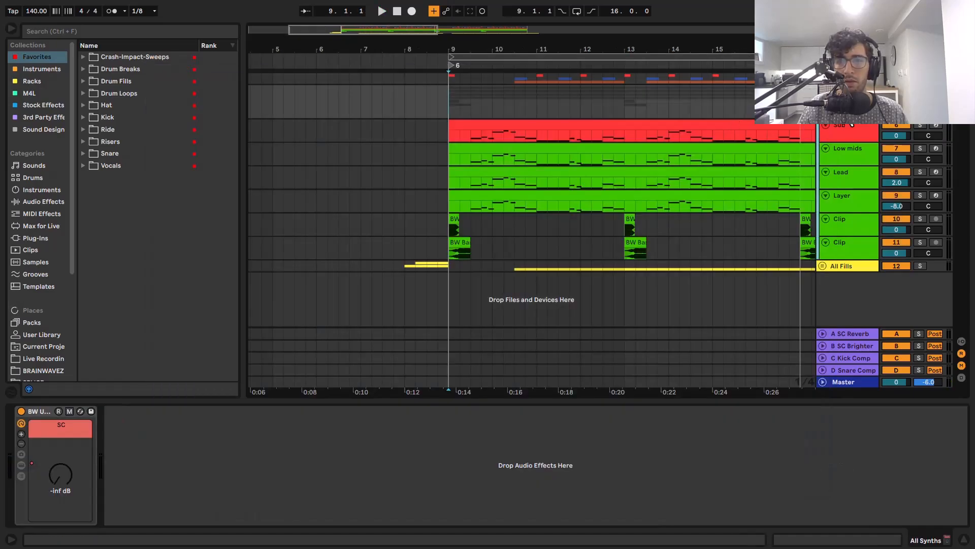
- Audition the full drop from bar 9, starting at the beginning of the All Synths group
left_click(459, 104)
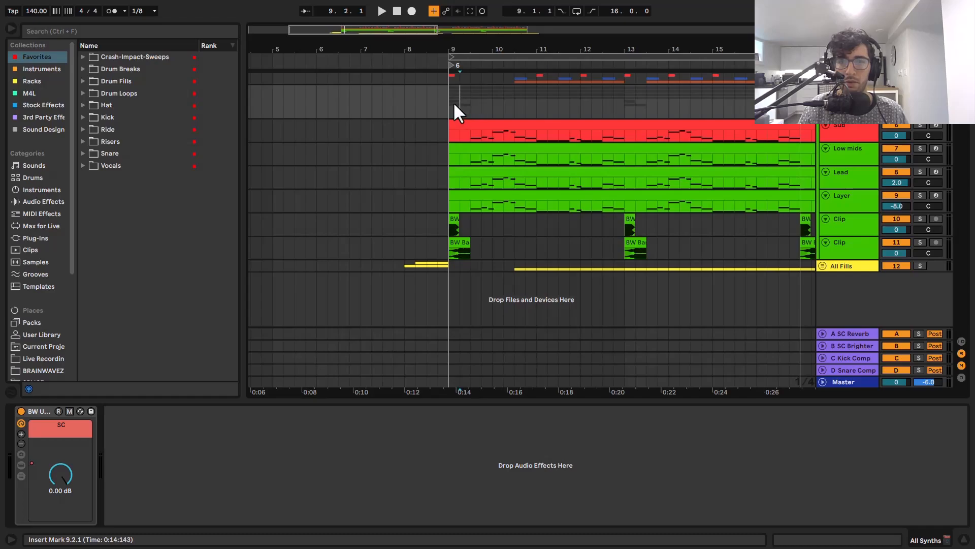
left_click(447, 106)
key("space")
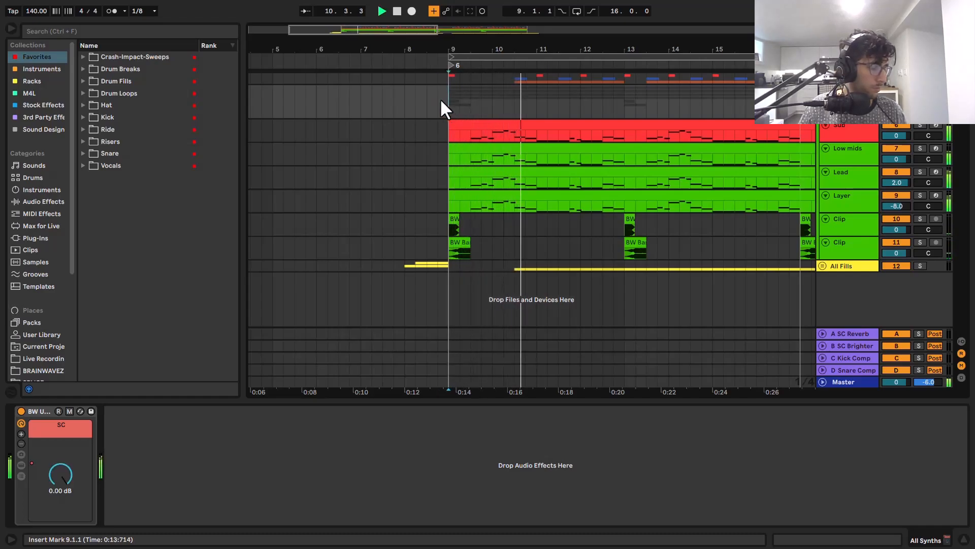
left_click_drag(642, 112, 564, 102)
key("space")
left_click_drag(620, 127, 435, 116)
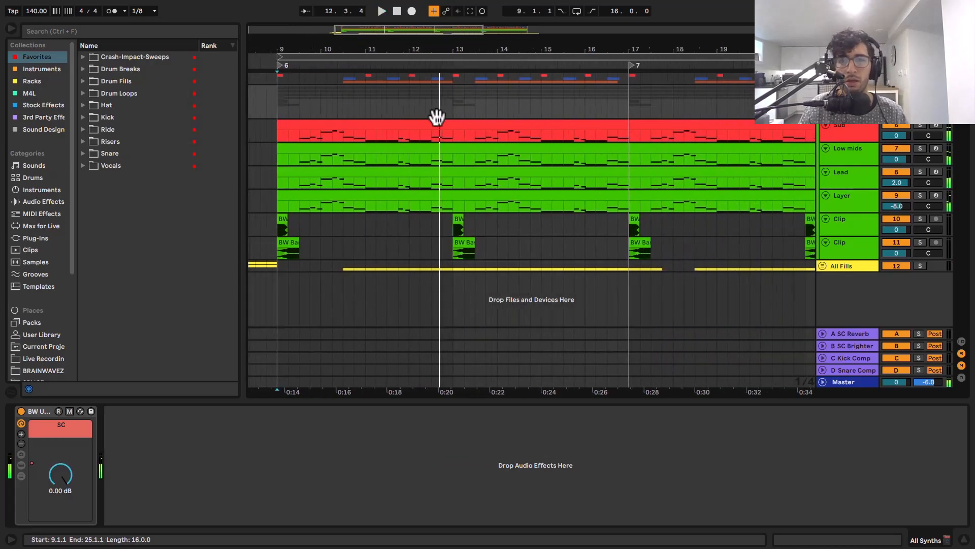
- Set the playback start at bar 17 and show the automation for Macro 1 of the Lead track's Vital
left_click(552, 93)
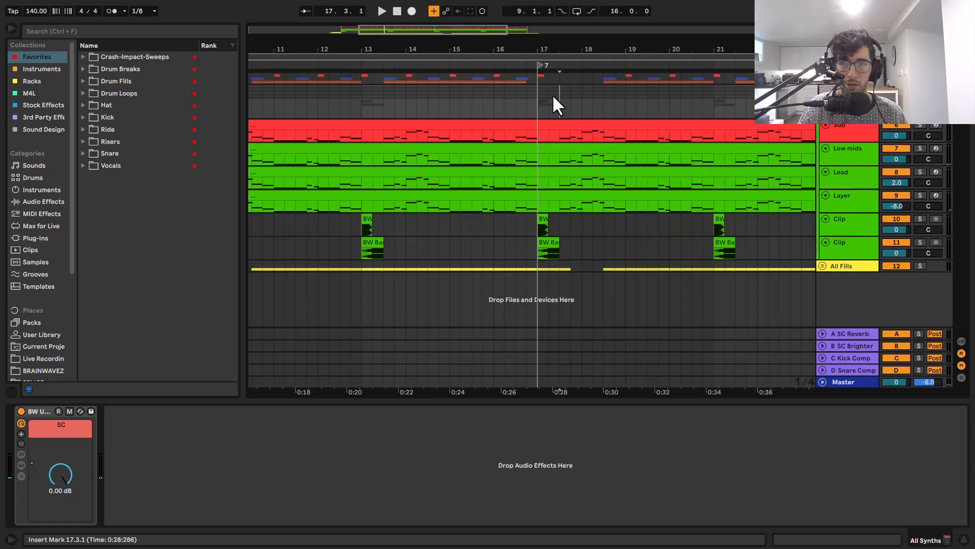
left_click(536, 103)
left_click_drag(574, 104, 544, 103)
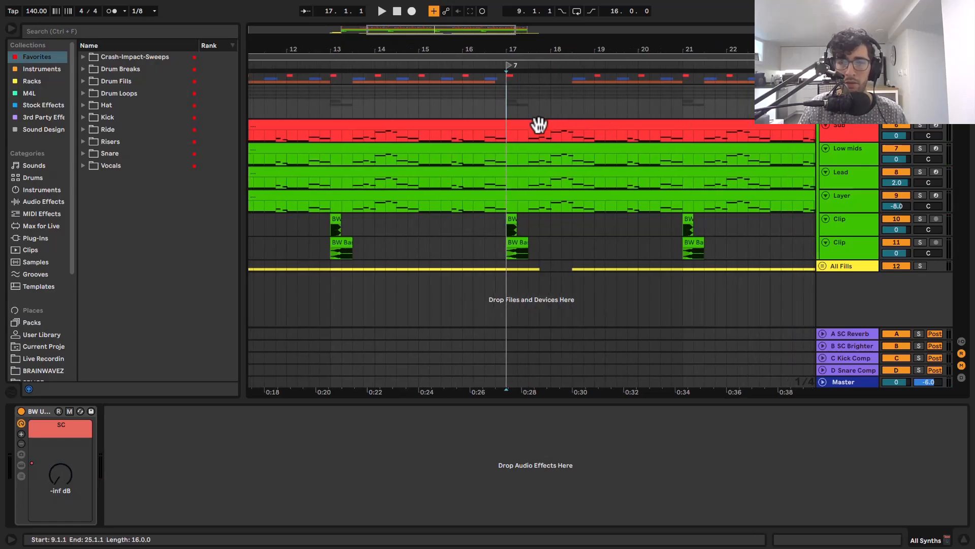
right_click(148, 437)
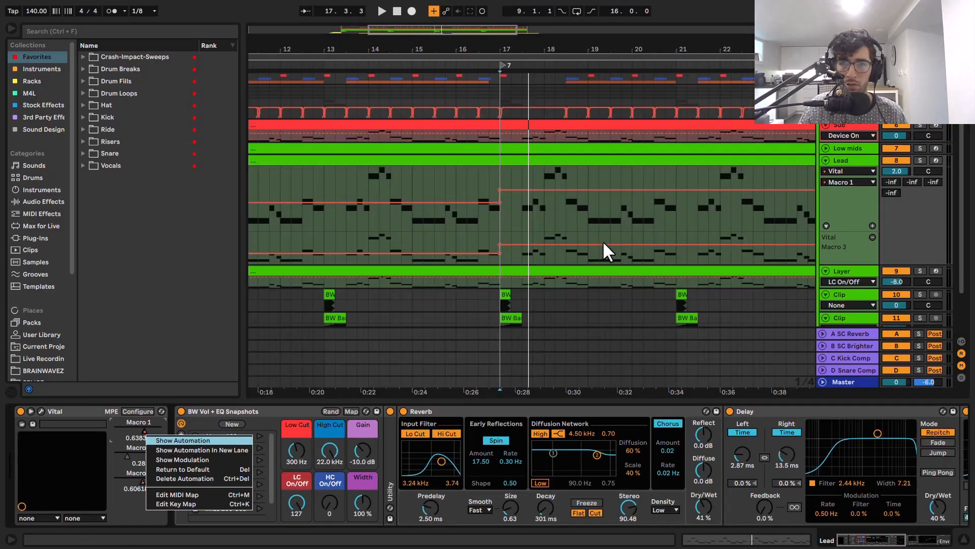
left_click(494, 163)
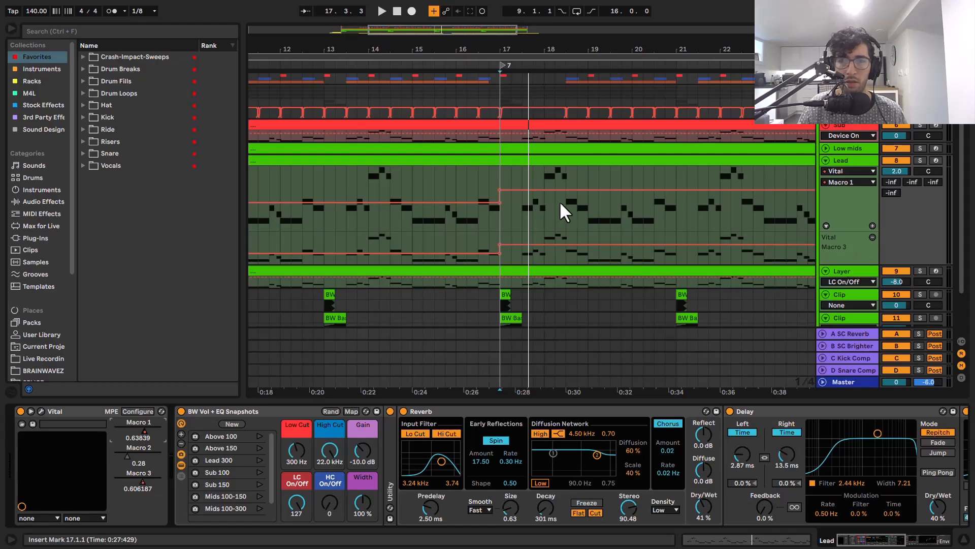
- Open the Lead track's Vital, bring its window into view and examine the macro modulation on its FM and wavetable controls
left_click(41, 410)
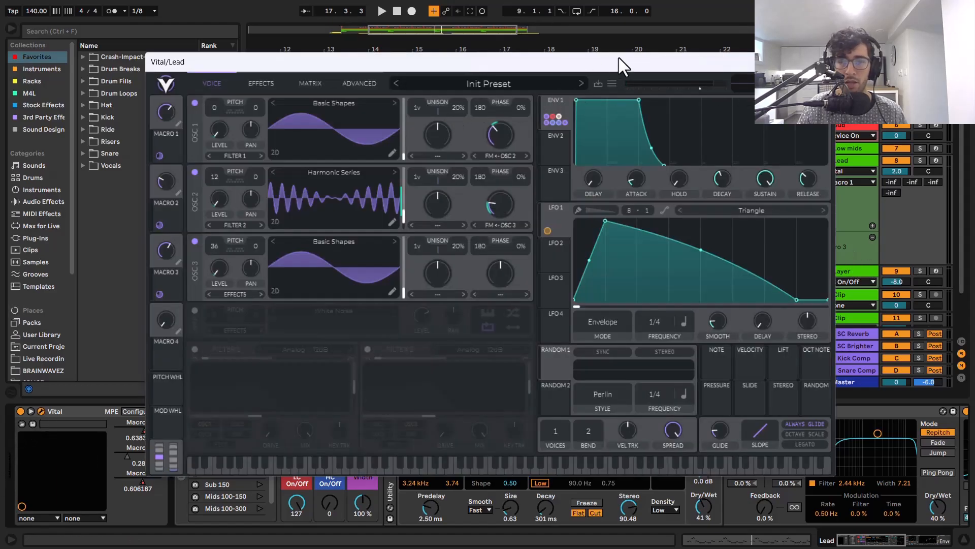
left_click_drag(705, 65, 489, 181)
mouse_move(674, 136)
left_mouse_down()
mouse_move(770, 130)
mouse_move(563, 191)
mouse_move(611, 330)
mouse_move(711, 334)
mouse_move(653, 376)
mouse_move(885, 224)
mouse_move(960, 58)
mouse_move(677, 135)
left_mouse_up()
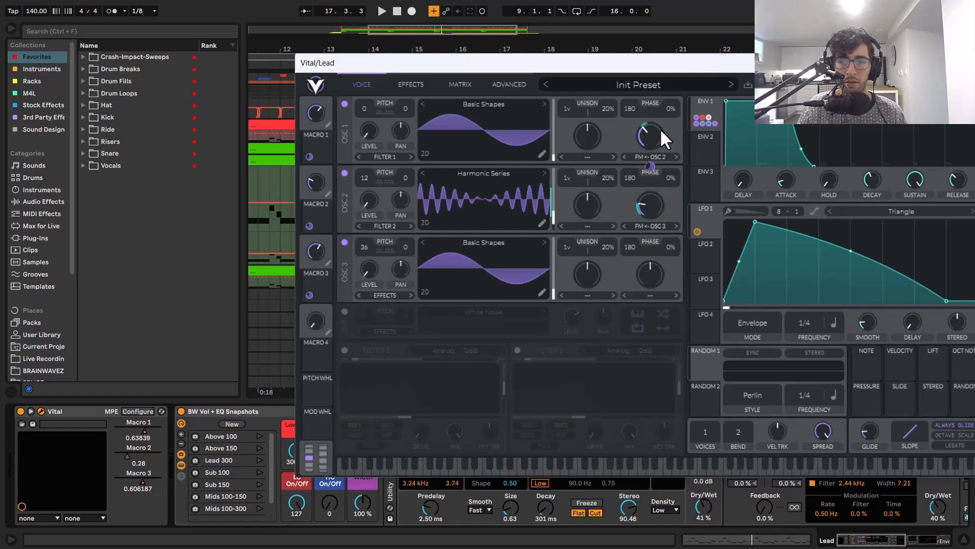
left_click_drag(563, 63, 493, 67)
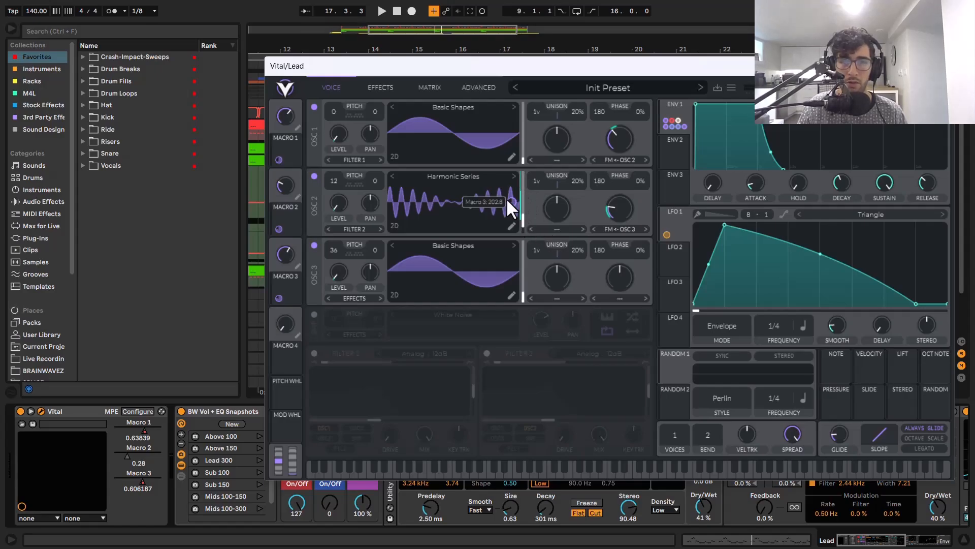
- Move Vital's window off the Lead automation, audition the change from 13.4.1 across bar 17, and close the window
left_click_drag(577, 68, 566, 222)
left_click(357, 175)
key("space")
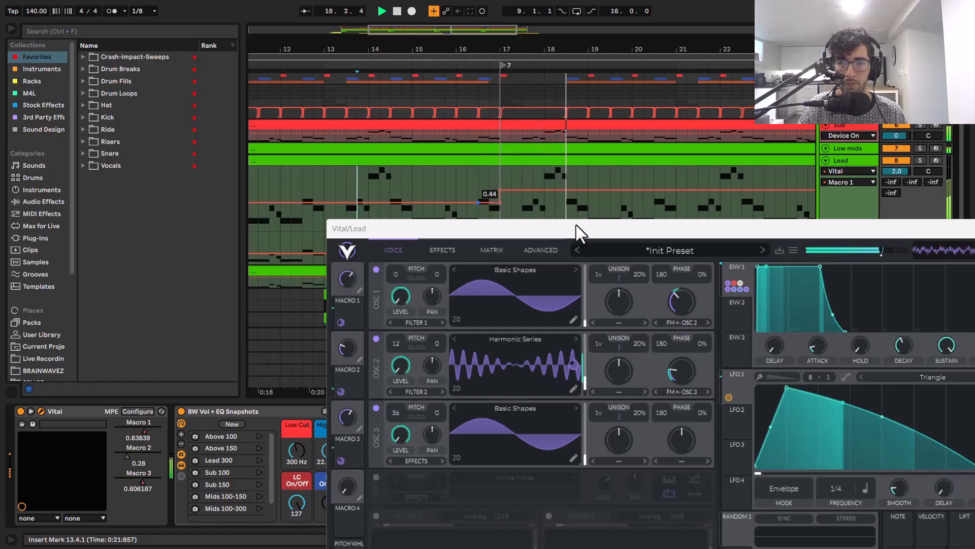
left_click_drag(566, 228, 476, 222)
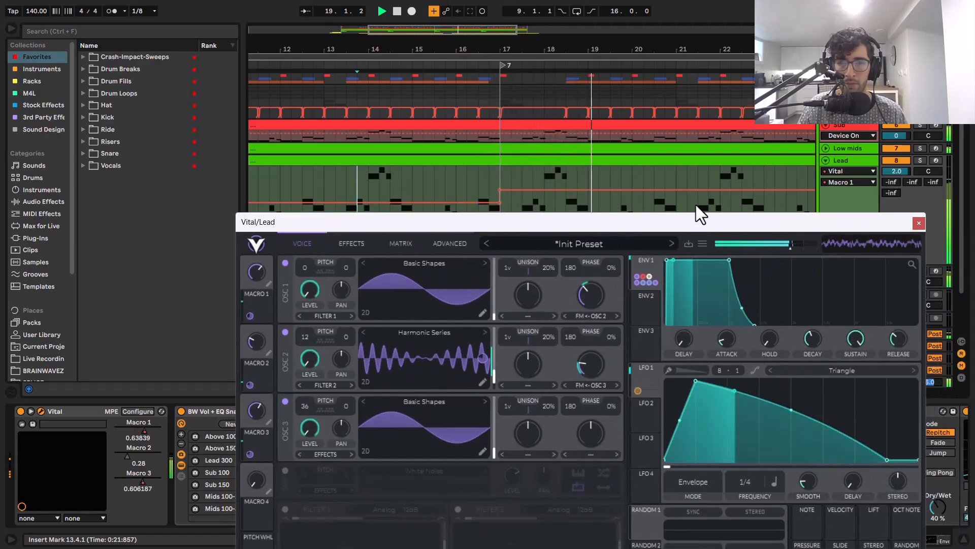
left_click(920, 222)
key("space")
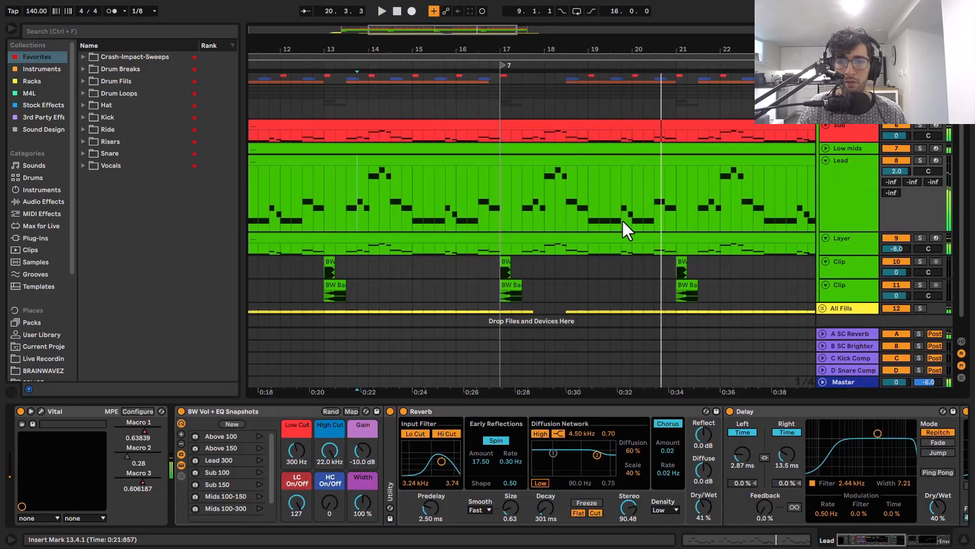
- Solo the Lead track briefly, unsolo it and fit all track heights to the arrangement view
key("s")
scroll(590, 194, "down", 4)
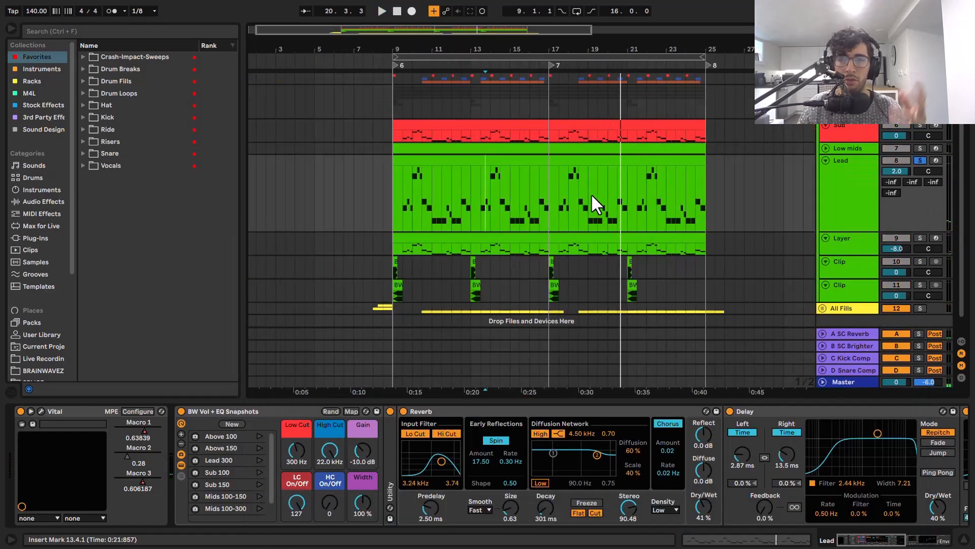
left_click(868, 186)
key("s")
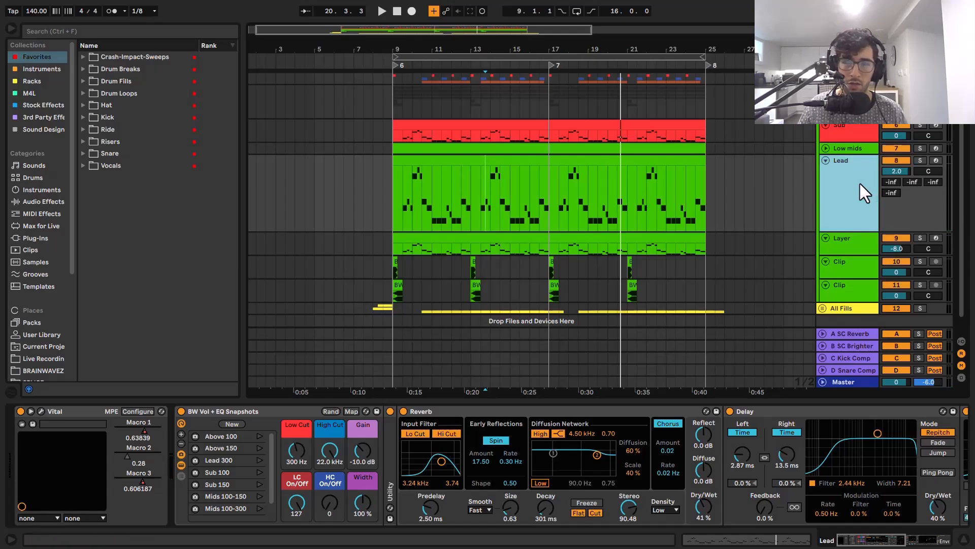
key("h")
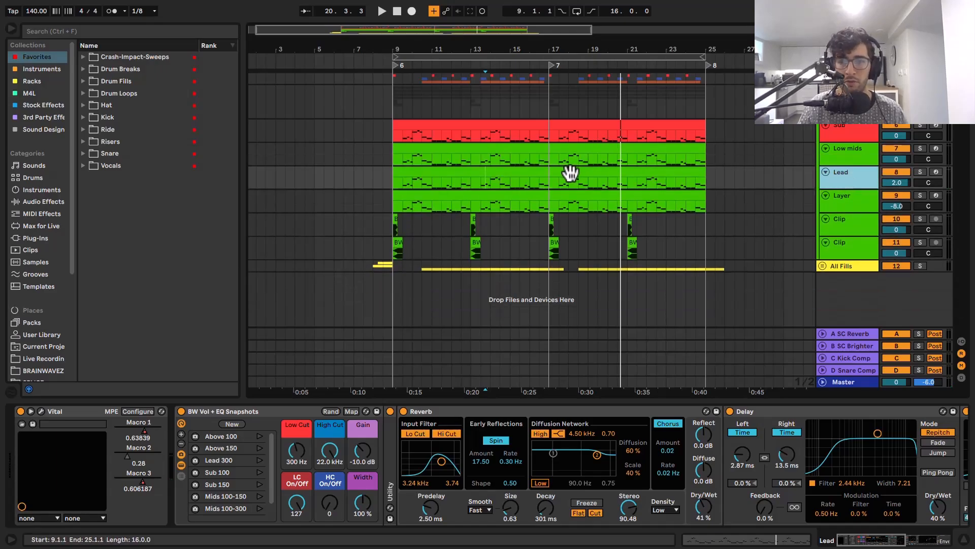
left_click(496, 161)
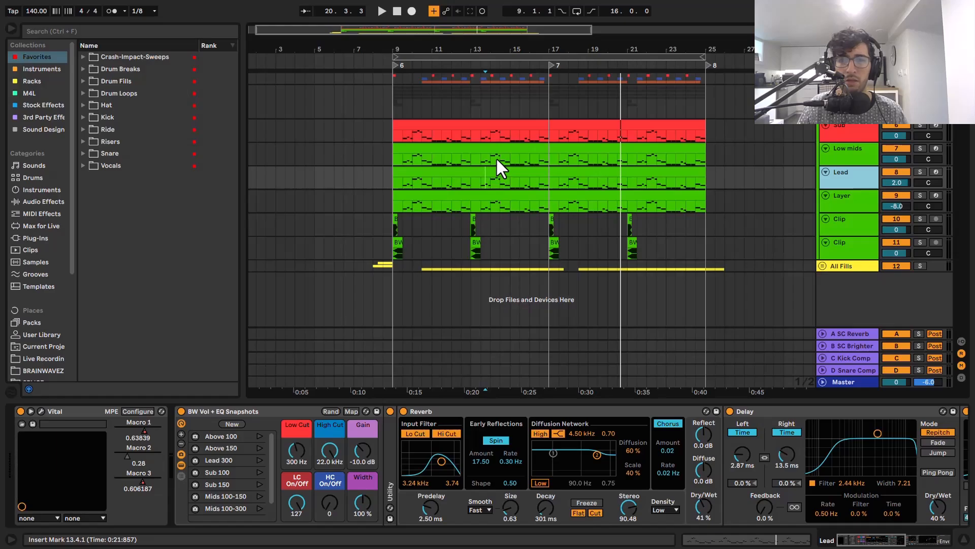
- Stop playback, toggle the Lead track's solo on and off, and restore the compact track heights
left_click(549, 108)
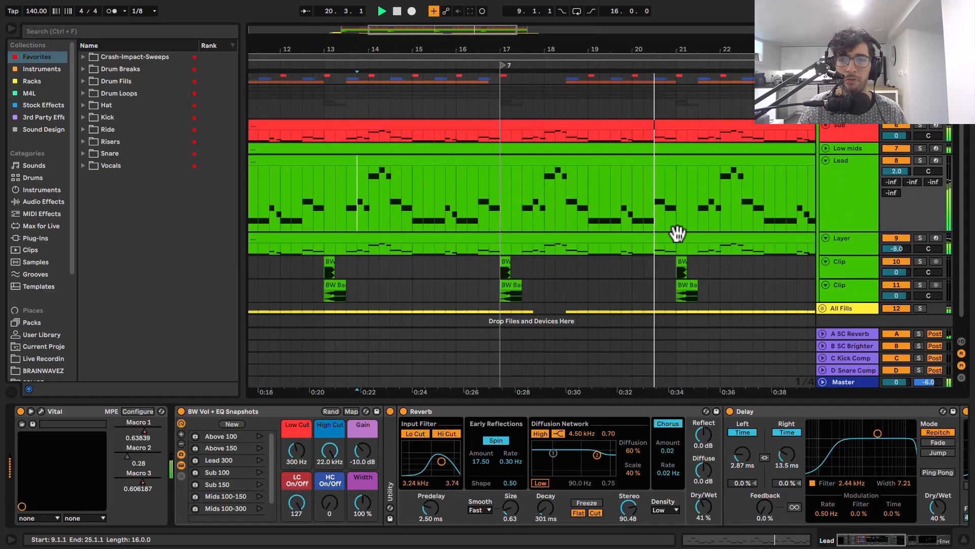
key("space")
key("s")
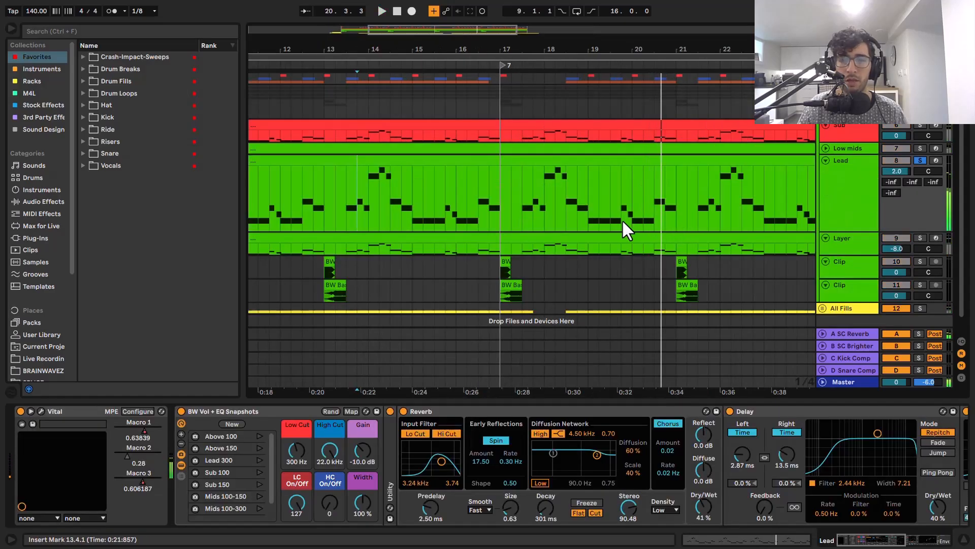
scroll(591, 194, "down", 3)
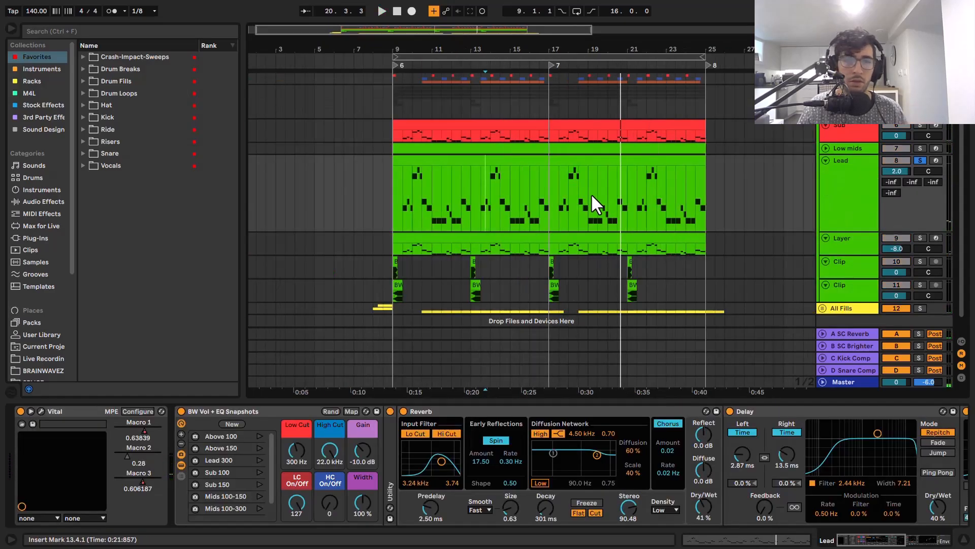
left_click(866, 183)
key("s")
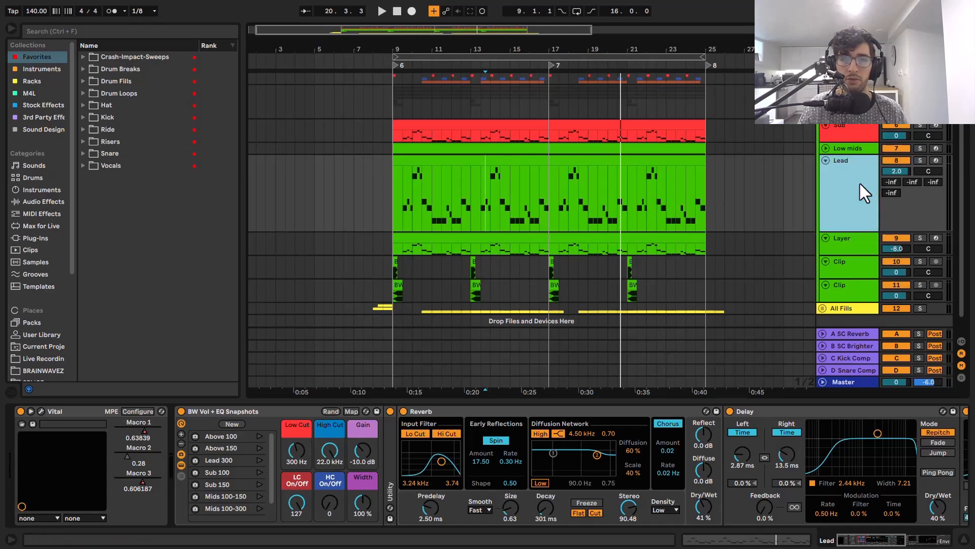
key("h")
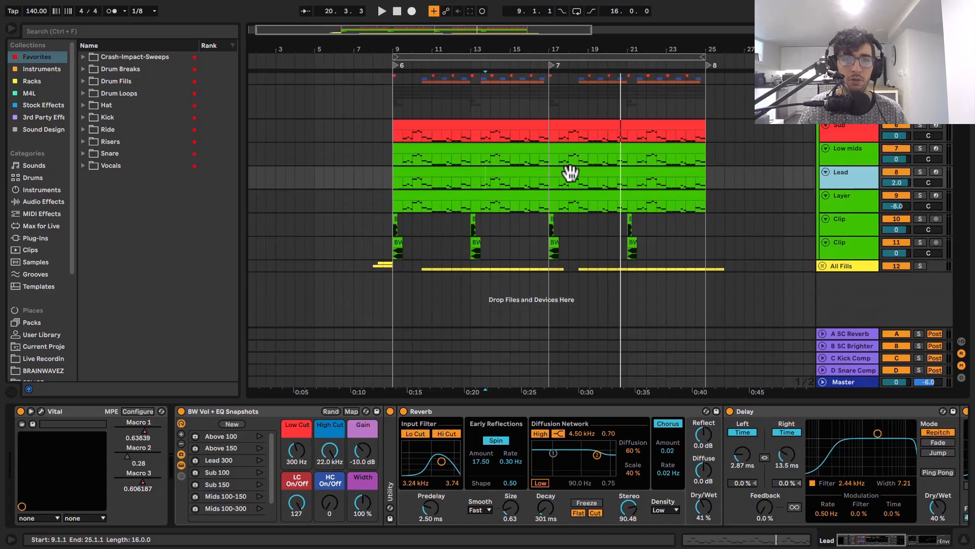
left_click(497, 161)
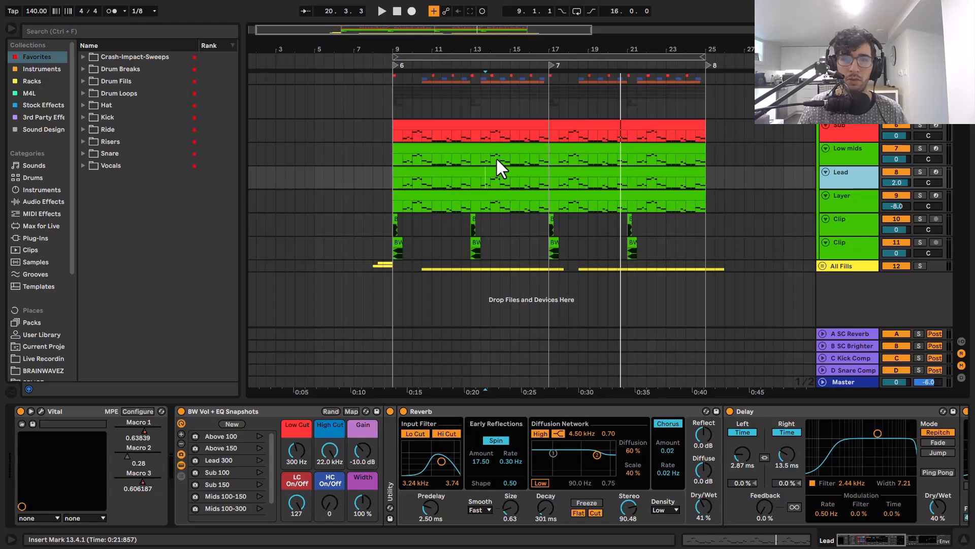
- Select the Sub clip and return the playback start to the beginning of the drop at bar 9
left_click(545, 120)
left_click(552, 123)
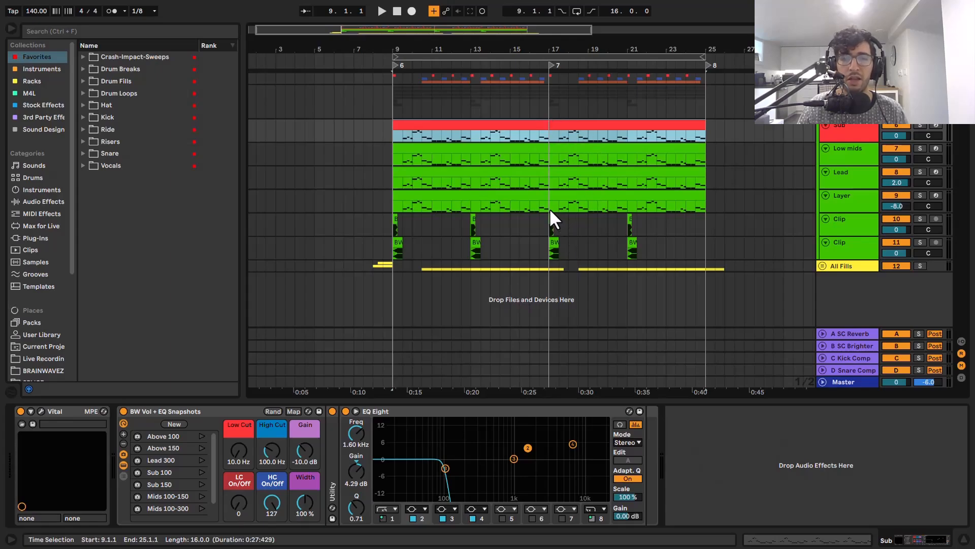
left_click(389, 97)
left_click(620, 178)
left_click(866, 183)
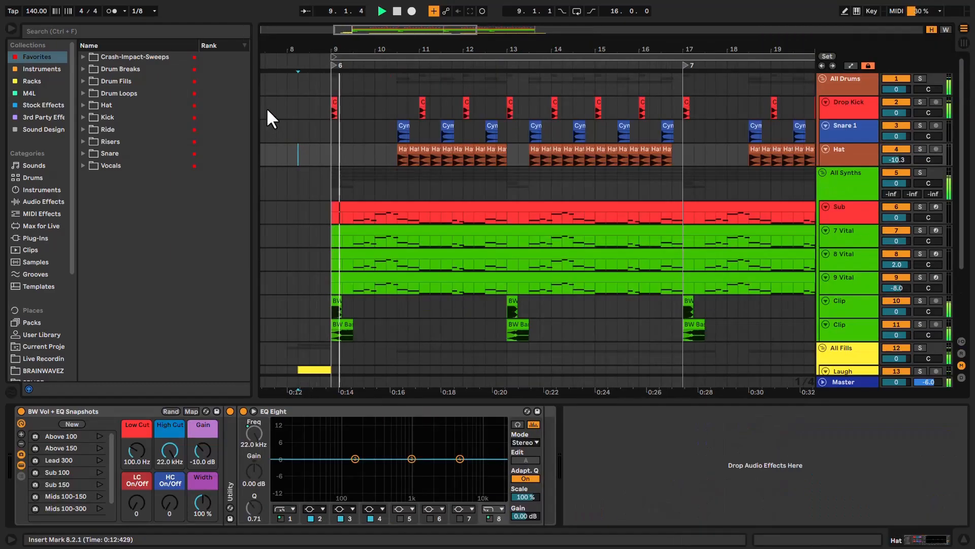
- Select the All Synths group while the drop plays and turn on Follow for the arrangement
left_click_drag(256, 99, 243, 98)
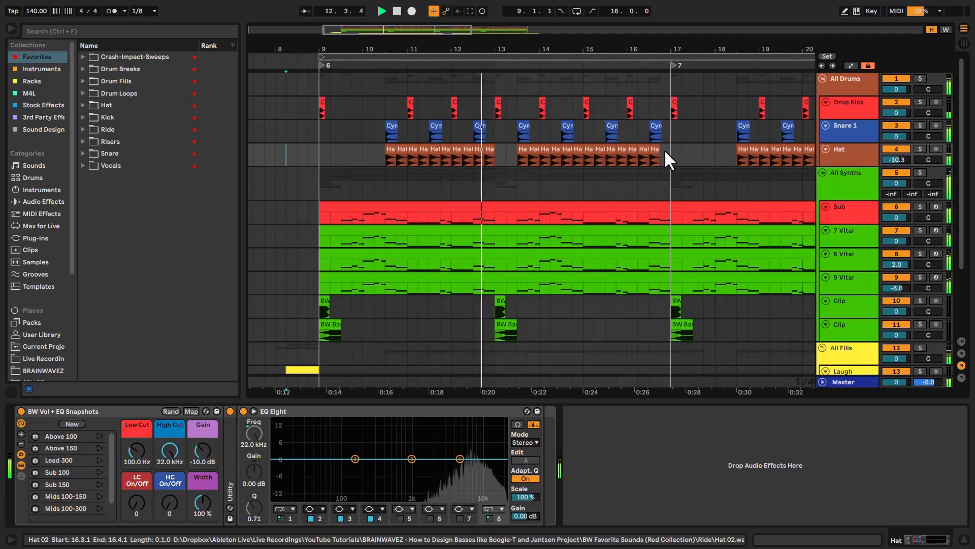
left_click(840, 181)
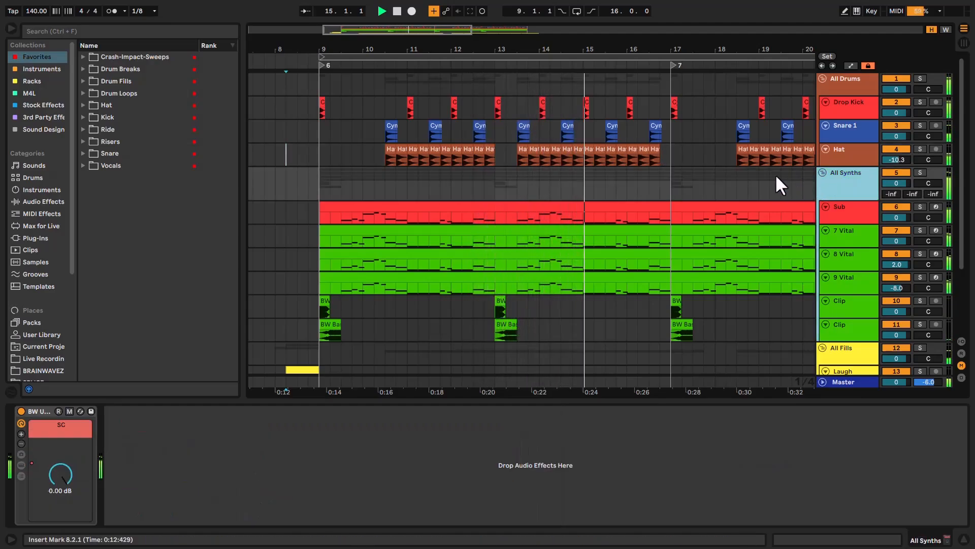
left_click(308, 10)
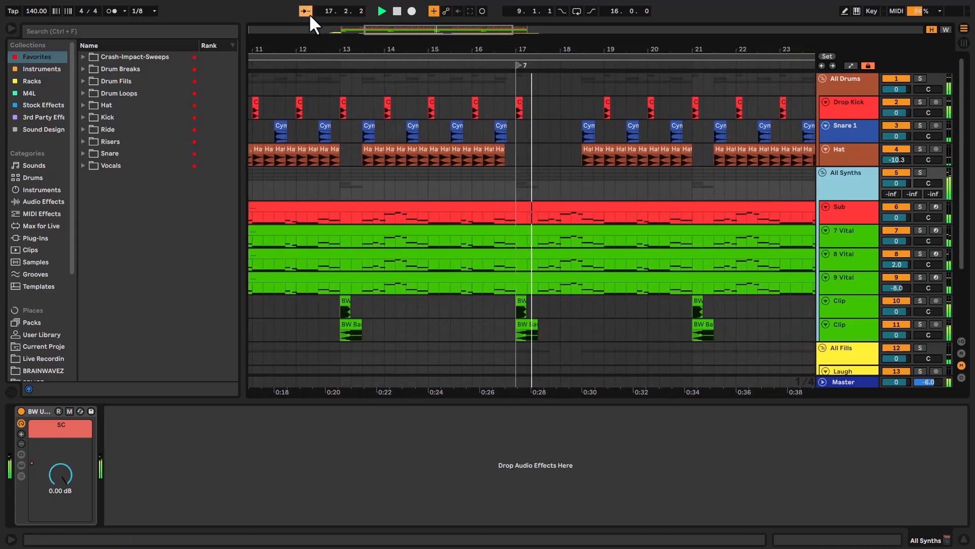